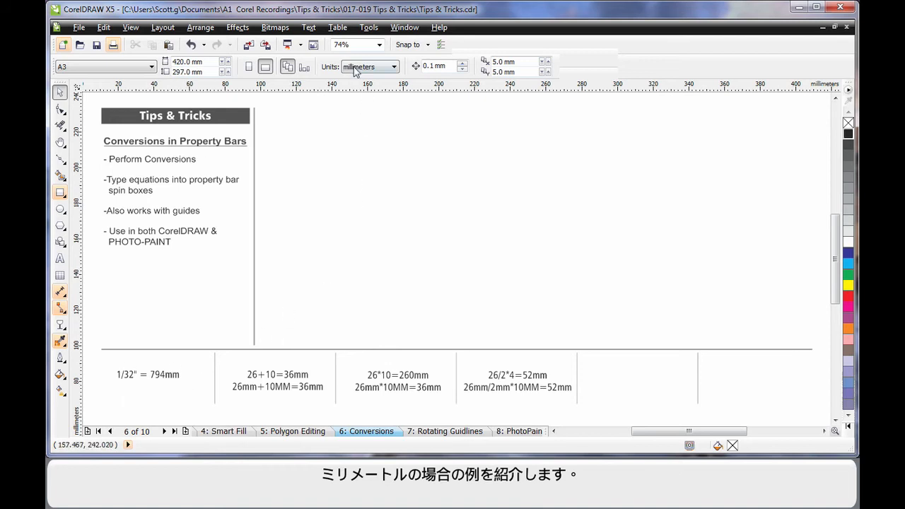
Step: Set the nudge distance to 1/32" while the drawing units remain millimeters
{"action": "left_click", "coordinate": [435, 66]}
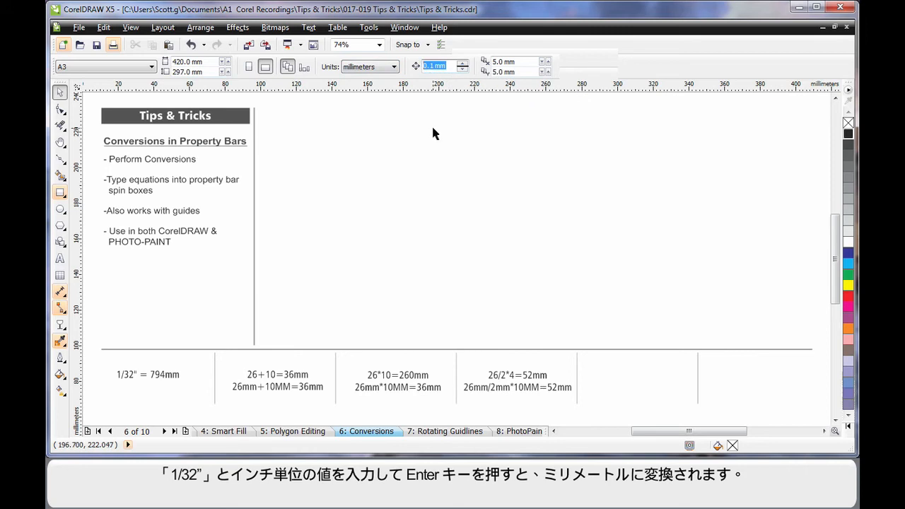
{"action": "type", "text": "1/32\""}
{"action": "key", "text": "Return"}
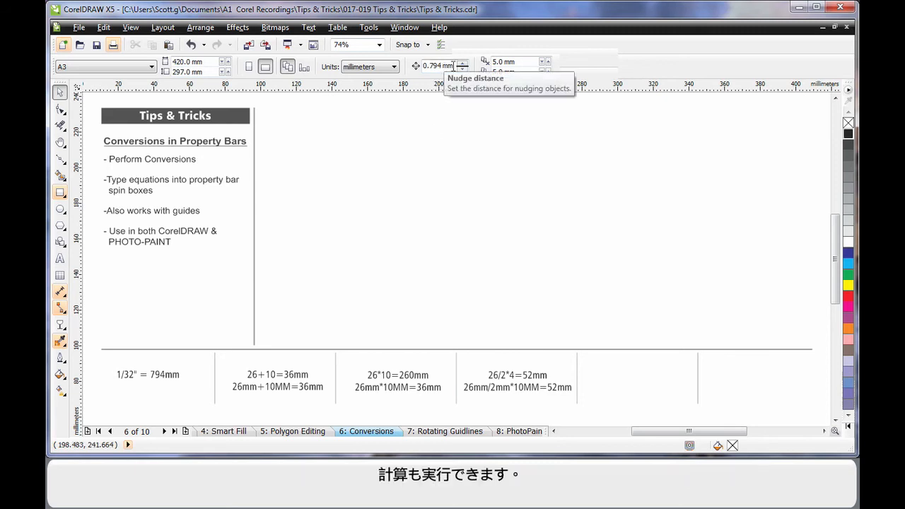
Step: Set the nudge distance using the addition 26+10
{"action": "left_click_drag", "start_coordinate": [457, 65], "coordinate": [423, 65]}
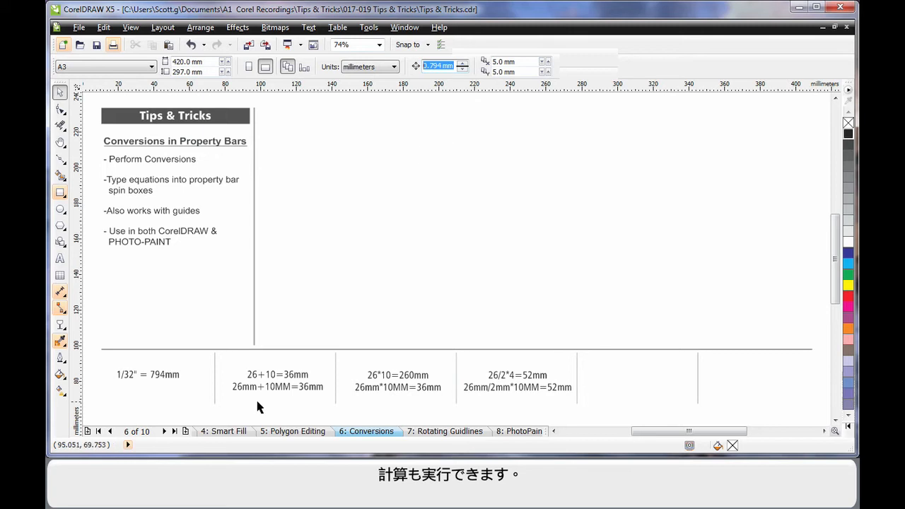
{"action": "type", "text": "2"}
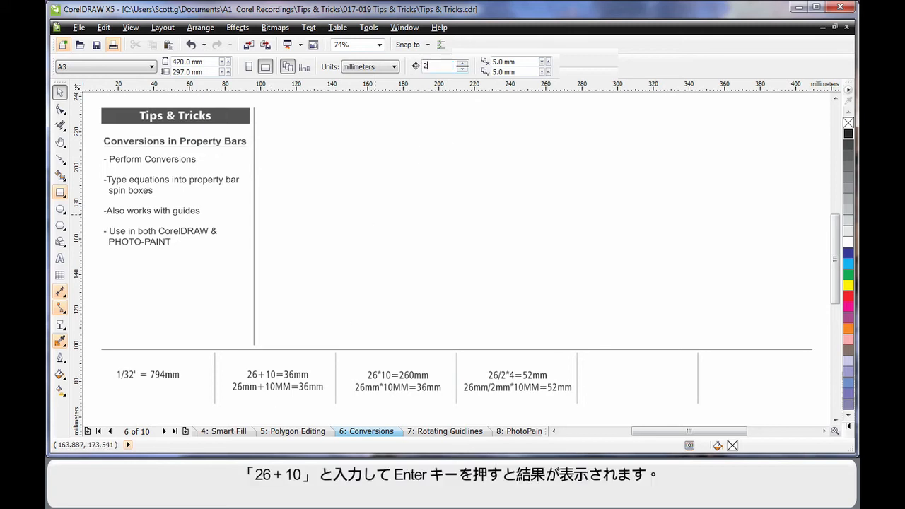
{"action": "type", "text": "6+10"}
{"action": "key", "text": "Return"}
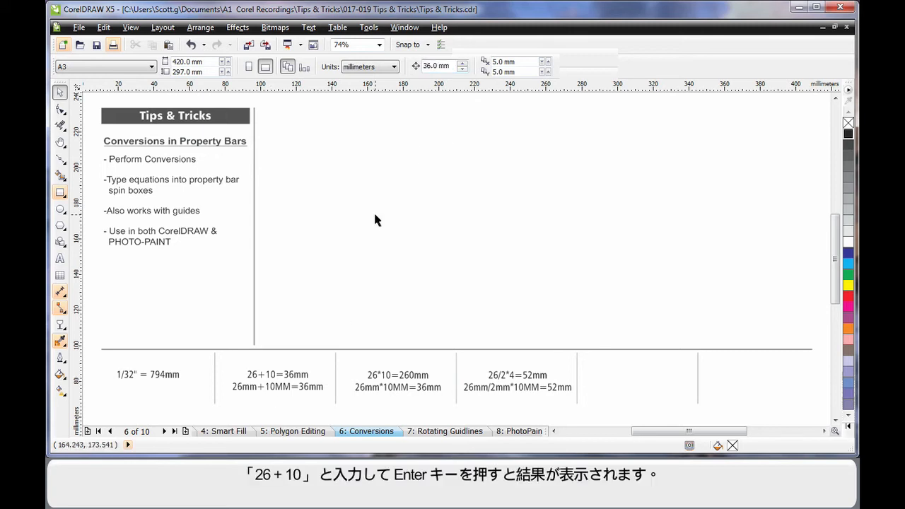
Step: Set the nudge distance using the multiplication 26mm*10mm
{"action": "left_click", "coordinate": [452, 66]}
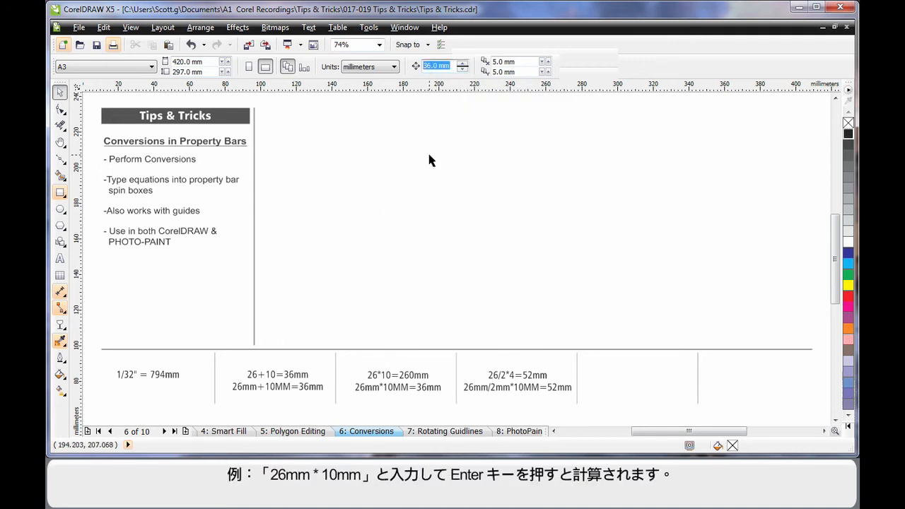
{"action": "type", "text": "2"}
{"action": "type", "text": "6mm*10mm"}
{"action": "key", "text": "Return"}
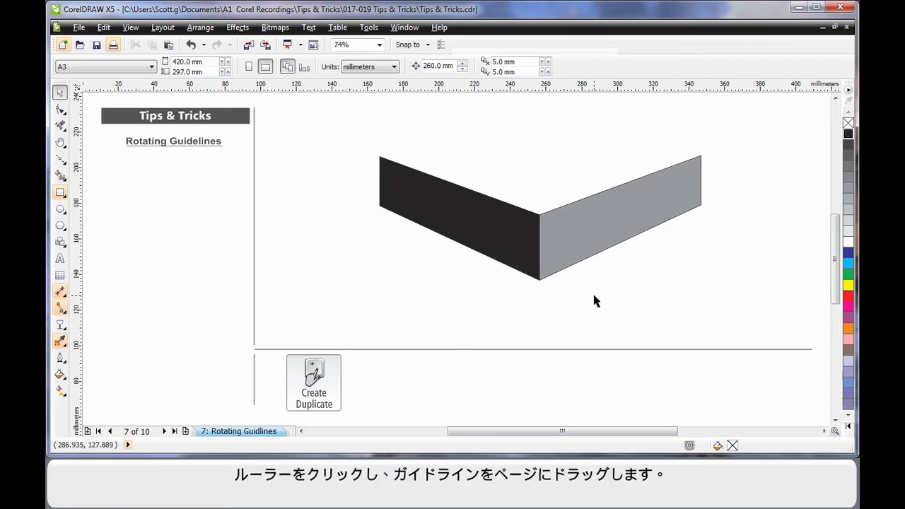
Step: Add a horizontal guideline at the shapes' shared upper corner and rotate it about that corner to 19.9°, along the gray shape's upper edge
{"action": "left_click_drag", "start_coordinate": [499, 108], "coordinate": [541, 213]}
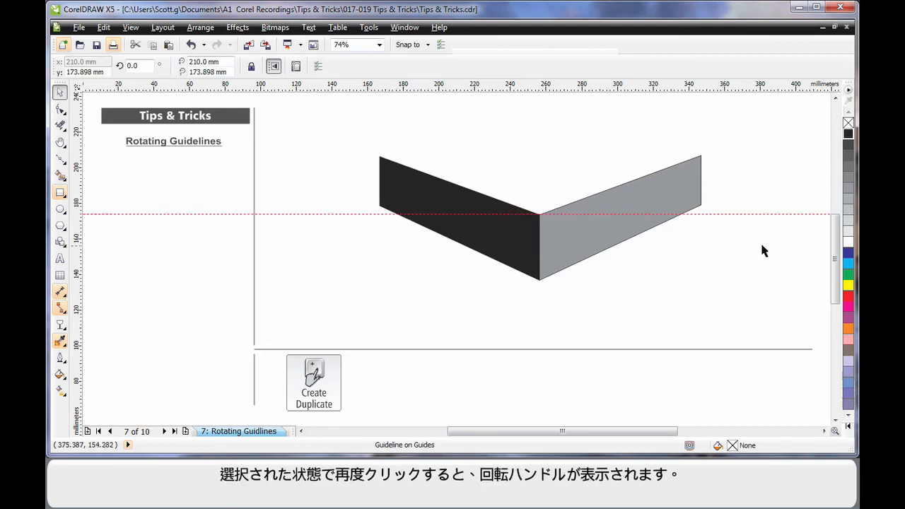
{"action": "left_click", "coordinate": [781, 214]}
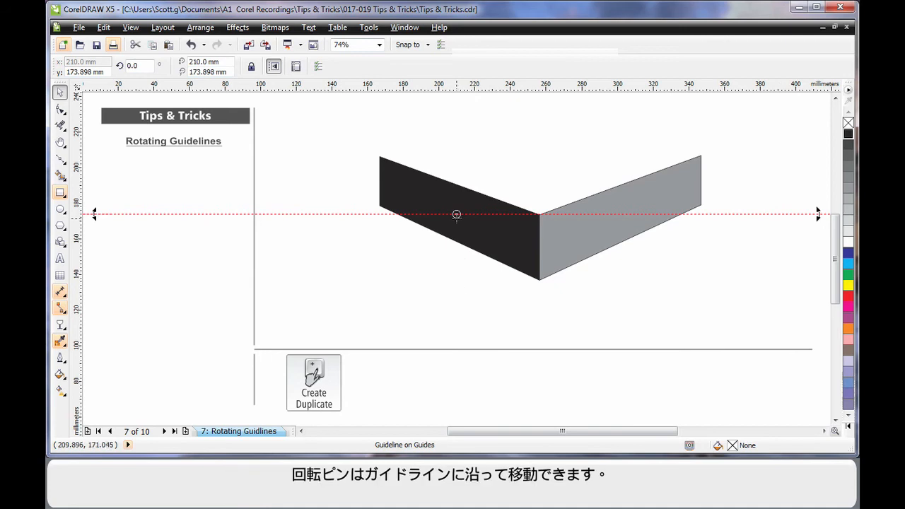
{"action": "left_click_drag", "start_coordinate": [456, 213], "coordinate": [538, 214]}
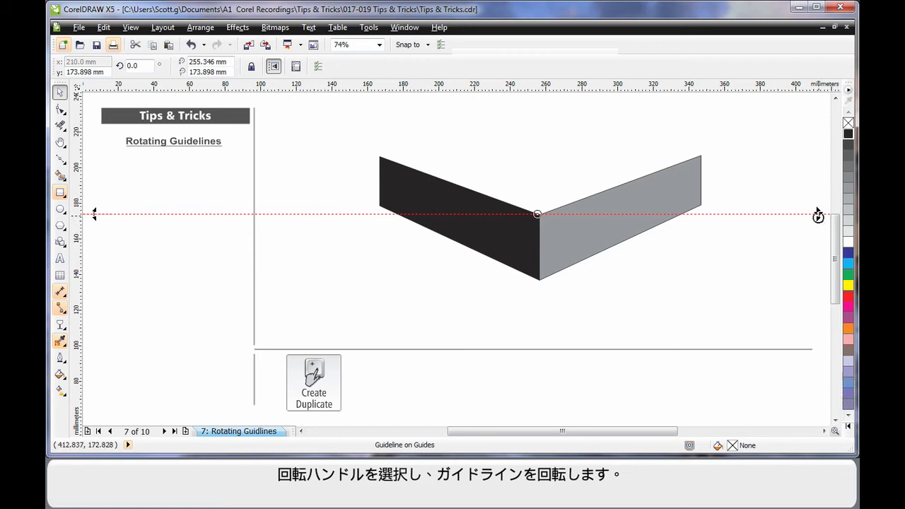
{"action": "left_click_drag", "start_coordinate": [818, 214], "coordinate": [756, 135]}
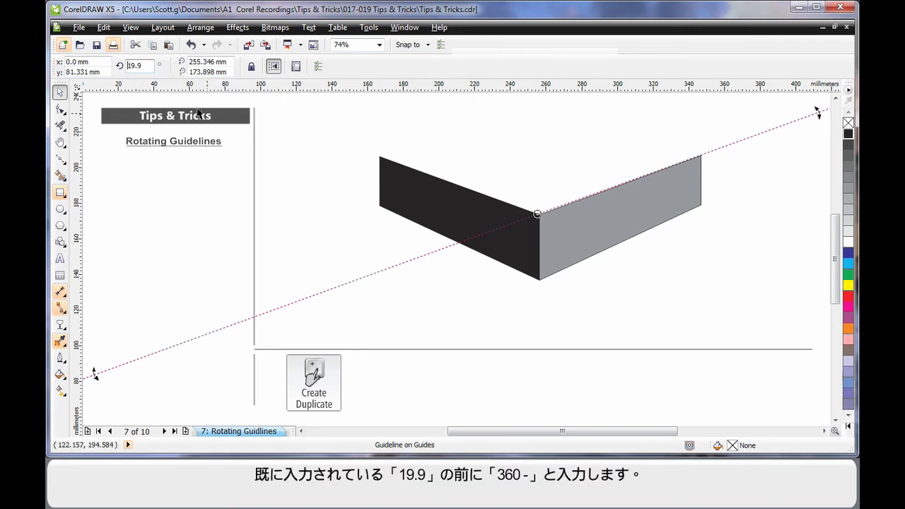
Step: Set the duplicate guideline's rotation angle to 360-19.9 so it mirrors the original, and deselect it
{"action": "type", "text": "360"}
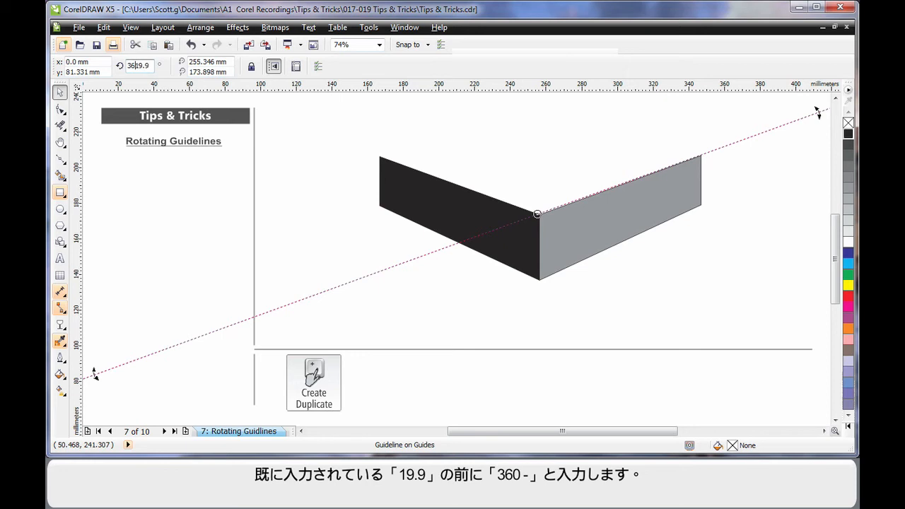
{"action": "type", "text": "-"}
{"action": "key", "text": "Return"}
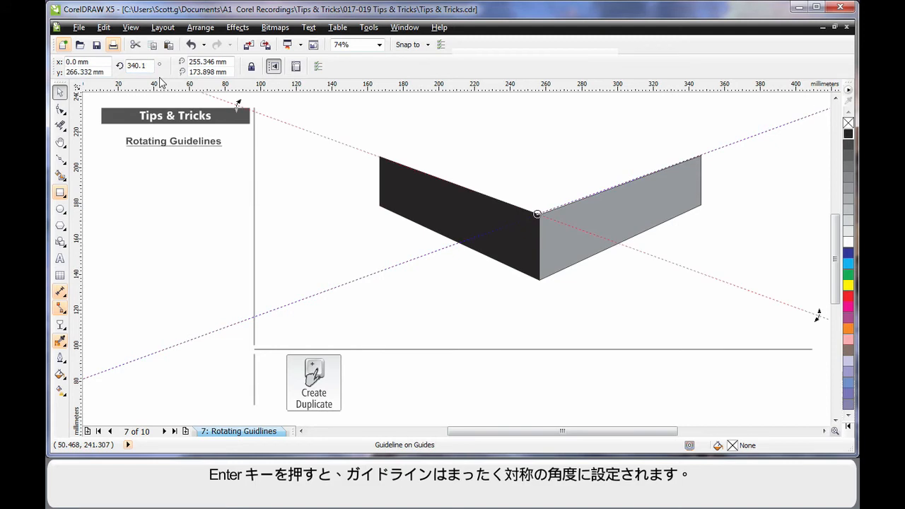
{"action": "left_click", "coordinate": [521, 331]}
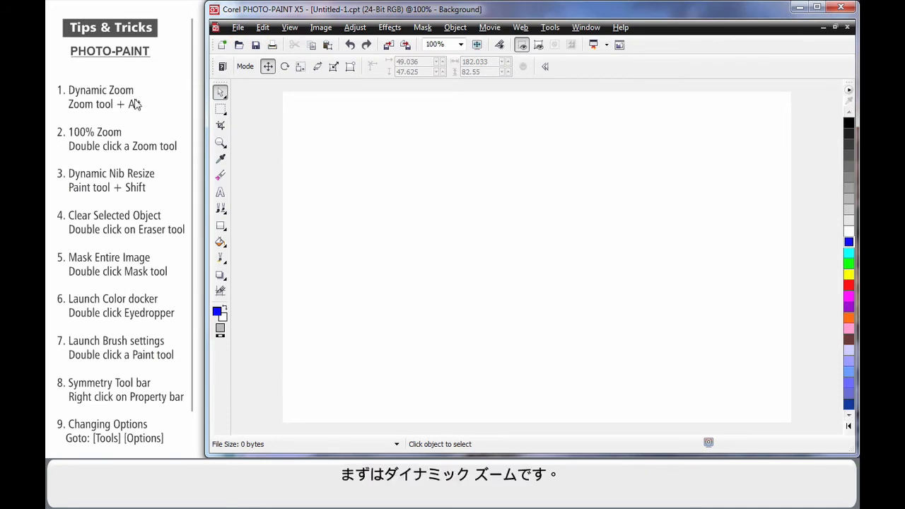
Step: Switch to Corel PHOTO-PAINT, zoom the blank image dynamically out to 50%, and return it to 100%
{"action": "left_click", "coordinate": [221, 143]}
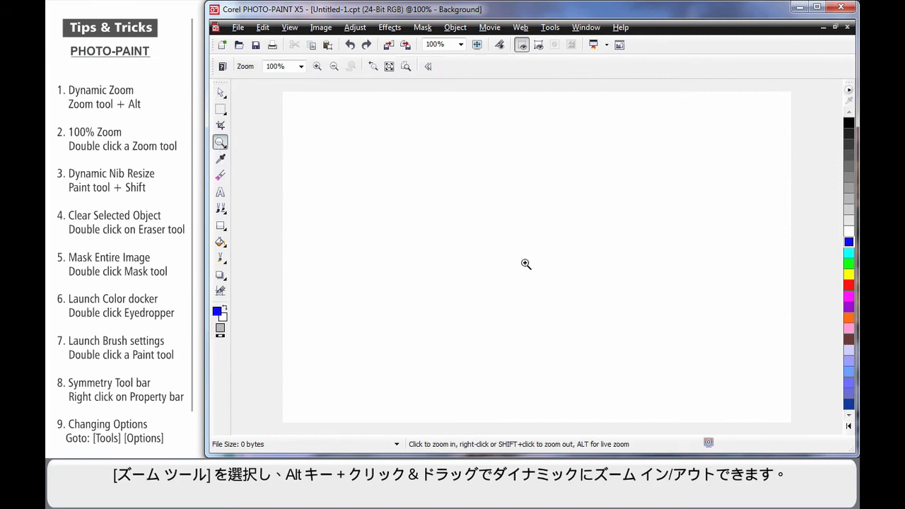
{"action": "left_click_drag", "start_coordinate": [525, 263], "coordinate": [524, 261]}
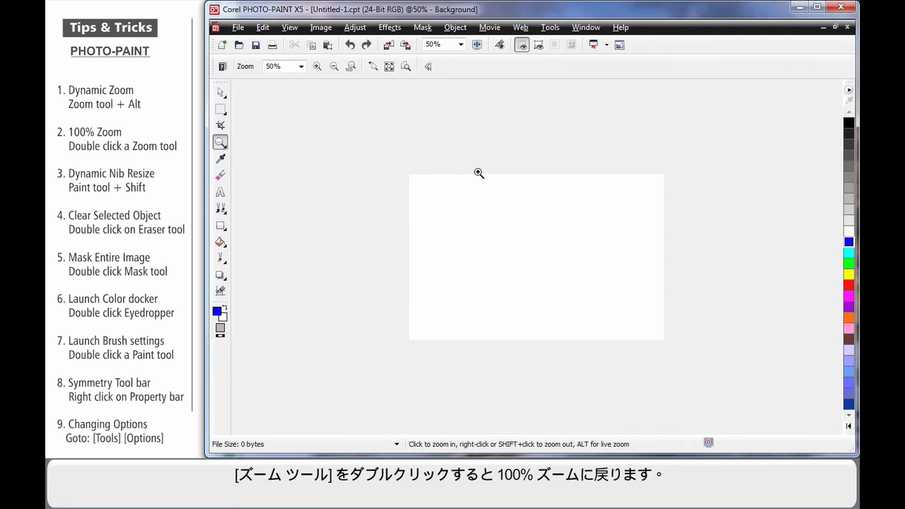
{"action": "double_click", "coordinate": [219, 142]}
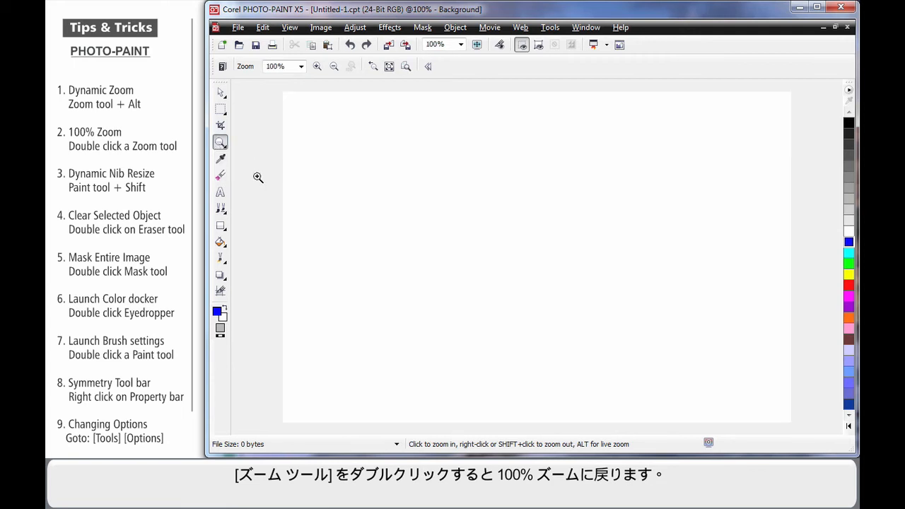
Step: Paint a wide wavy Custom Marker stroke at nib size 104 and a thinner one below it at nib size 35
{"action": "left_click", "coordinate": [220, 260]}
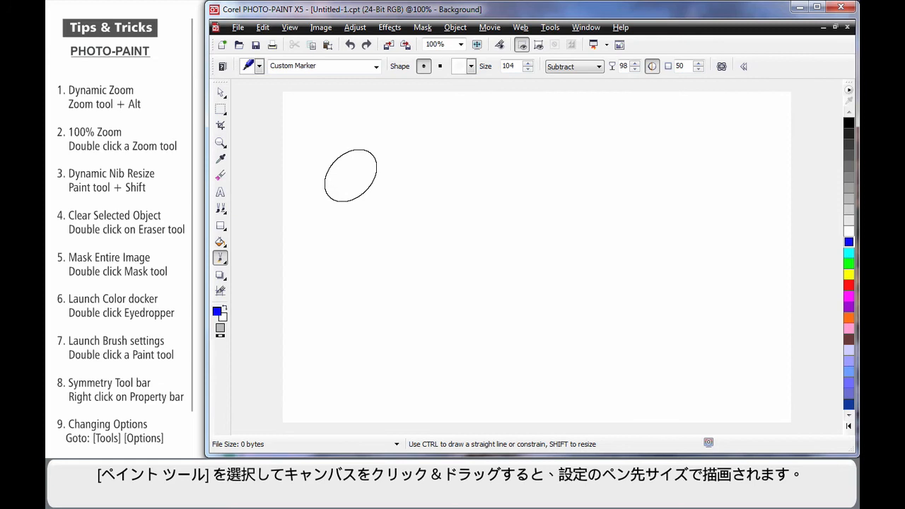
{"action": "mouse_move", "coordinate": [340, 225]}
{"action": "left_mouse_down"}
{"action": "mouse_move", "coordinate": [383, 179]}
{"action": "mouse_move", "coordinate": [437, 166]}
{"action": "mouse_move", "coordinate": [551, 205]}
{"action": "mouse_move", "coordinate": [636, 154]}
{"action": "mouse_move", "coordinate": [723, 162]}
{"action": "left_mouse_up"}
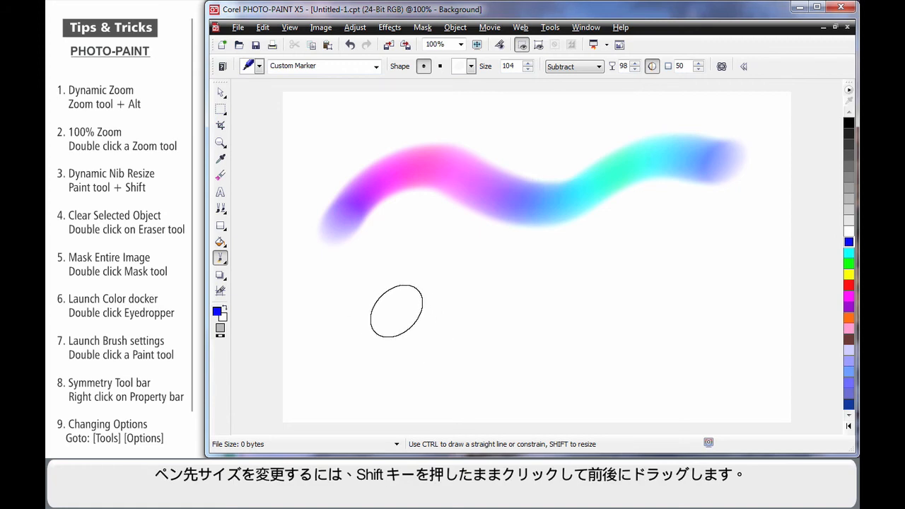
{"action": "mouse_move", "coordinate": [397, 312]}
{"action": "left_mouse_down"}
{"action": "mouse_move", "coordinate": [394, 333]}
{"action": "mouse_move", "coordinate": [394, 282]}
{"action": "mouse_move", "coordinate": [396, 309]}
{"action": "left_mouse_up"}
{"action": "mouse_move", "coordinate": [359, 342]}
{"action": "left_mouse_down"}
{"action": "mouse_move", "coordinate": [414, 298]}
{"action": "mouse_move", "coordinate": [481, 323]}
{"action": "mouse_move", "coordinate": [553, 315]}
{"action": "mouse_move", "coordinate": [589, 271]}
{"action": "mouse_move", "coordinate": [633, 244]}
{"action": "mouse_move", "coordinate": [697, 261]}
{"action": "mouse_move", "coordinate": [758, 235]}
{"action": "left_mouse_up"}
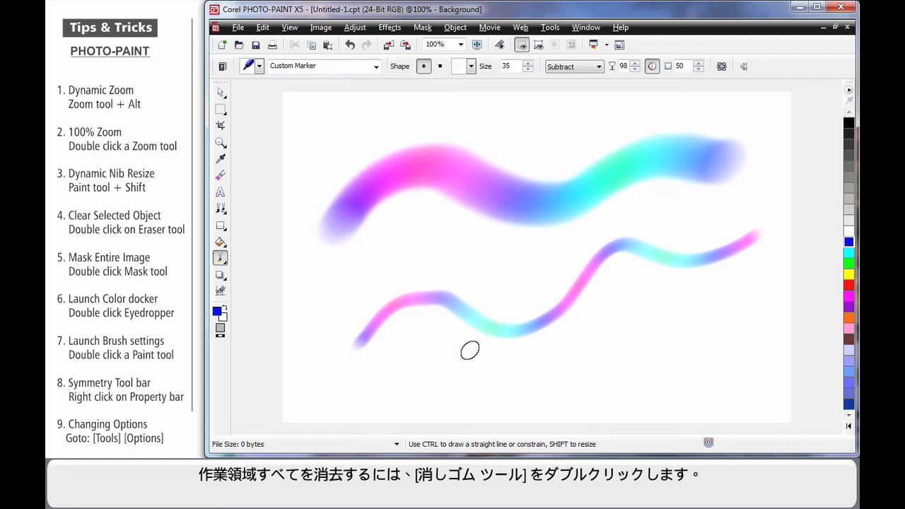
Step: Clear all the brush strokes from the canvas at once with the Eraser tool
{"action": "double_click", "coordinate": [220, 177]}
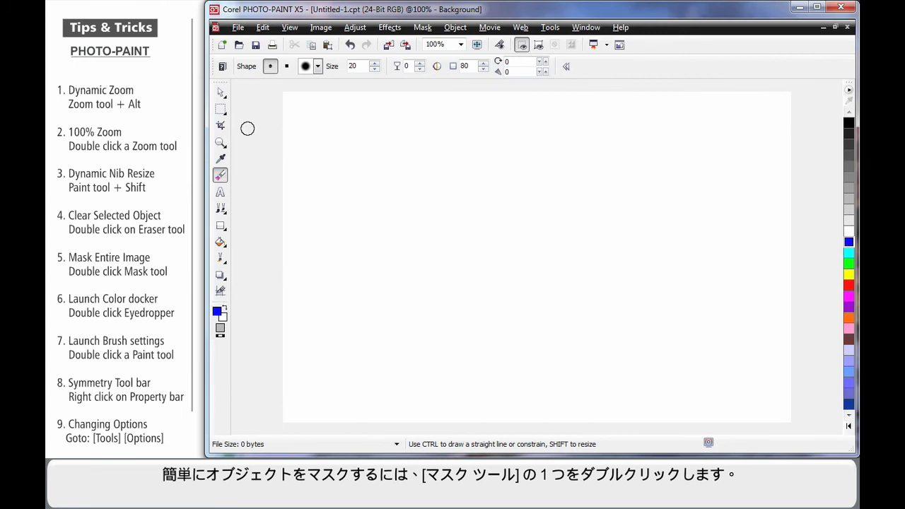
Step: Mask the entire image with the rectangle mask tool and undo the mask
{"action": "double_click", "coordinate": [220, 110]}
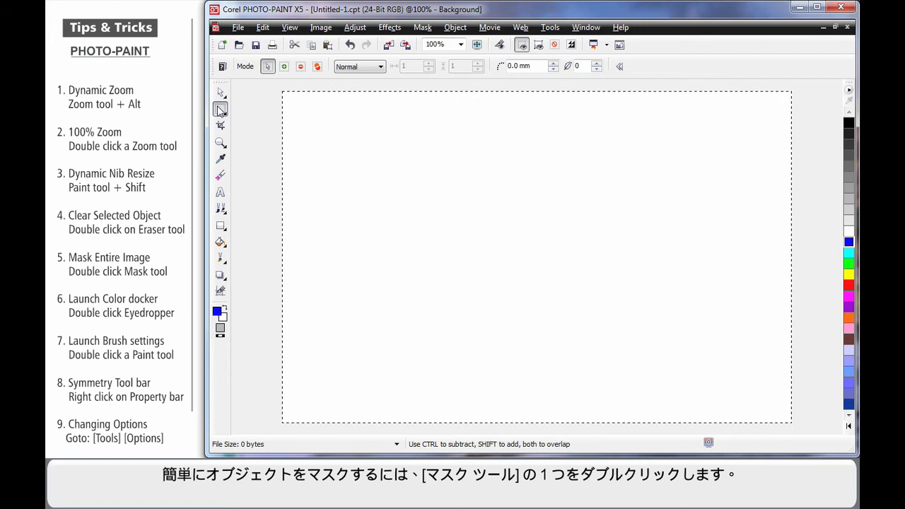
{"action": "key", "text": "ctrl"}
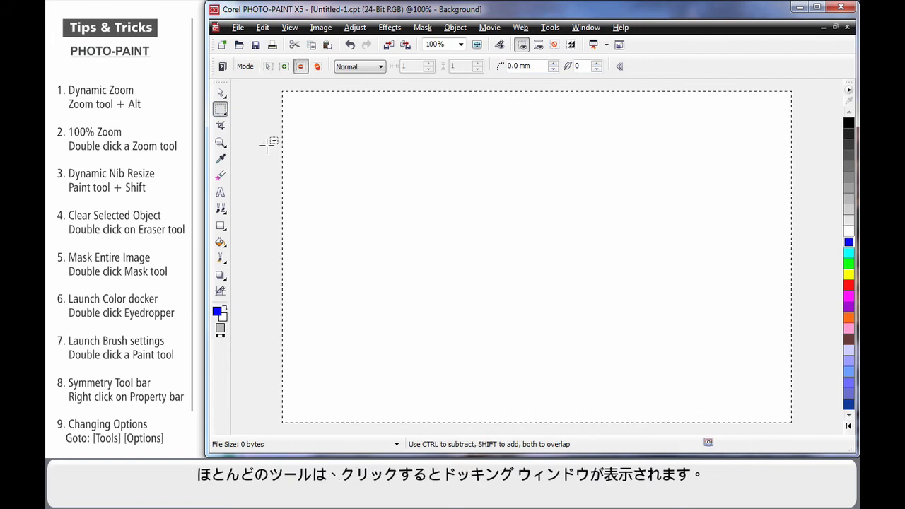
{"action": "key", "text": "ctrl+z"}
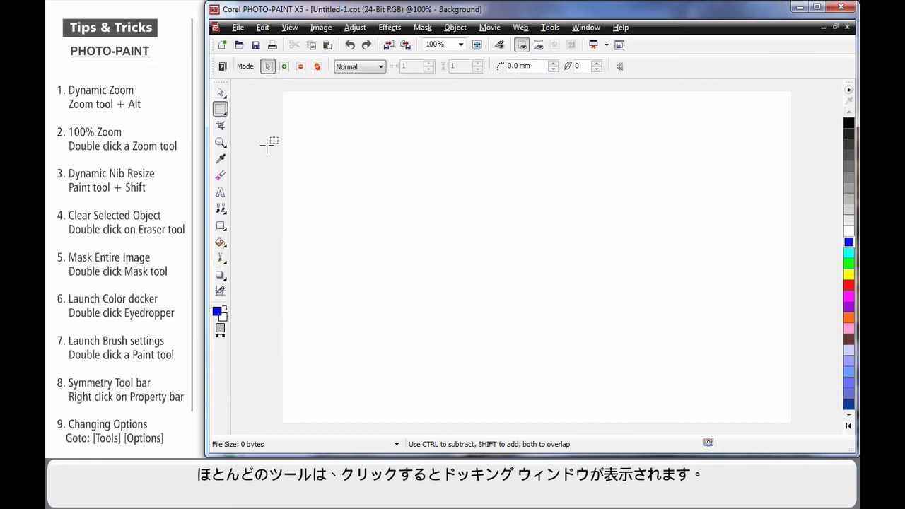
Step: Open the Color docker from the Eyedropper tool and close it again
{"action": "left_click", "coordinate": [220, 160]}
{"action": "double_click", "coordinate": [220, 160]}
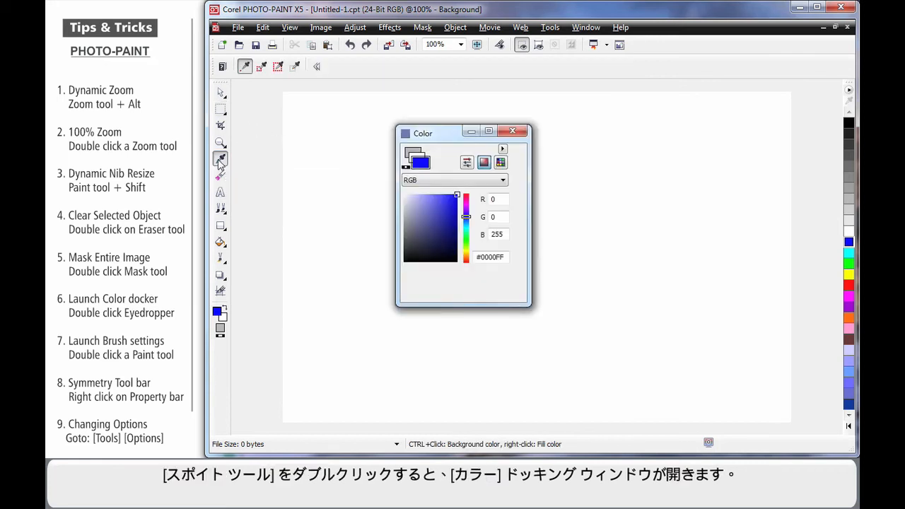
{"action": "left_click", "coordinate": [513, 131]}
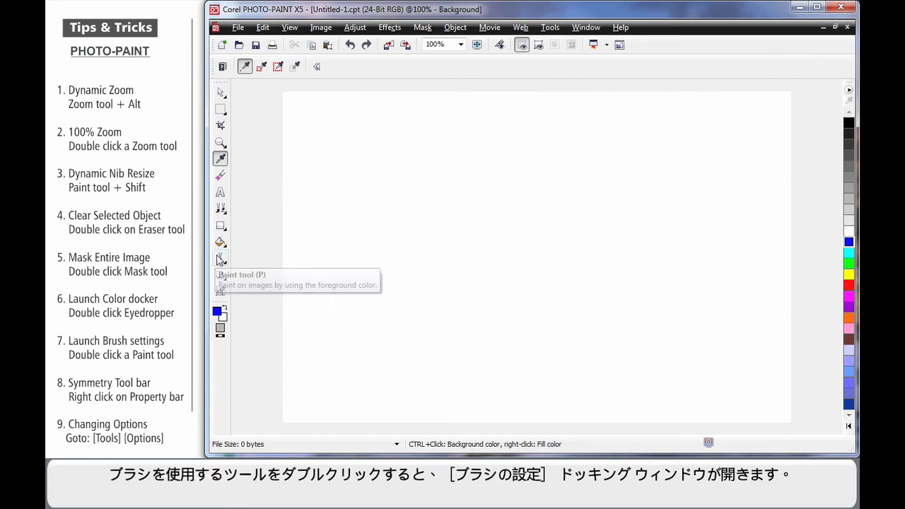
Step: Activate the Paint tool with its Brush Settings docker and close the docker
{"action": "double_click", "coordinate": [220, 259]}
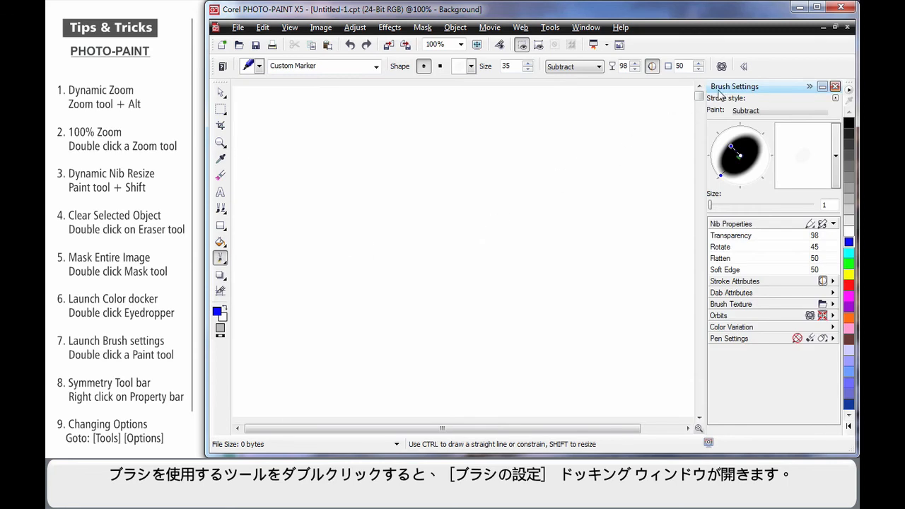
{"action": "left_click", "coordinate": [835, 87]}
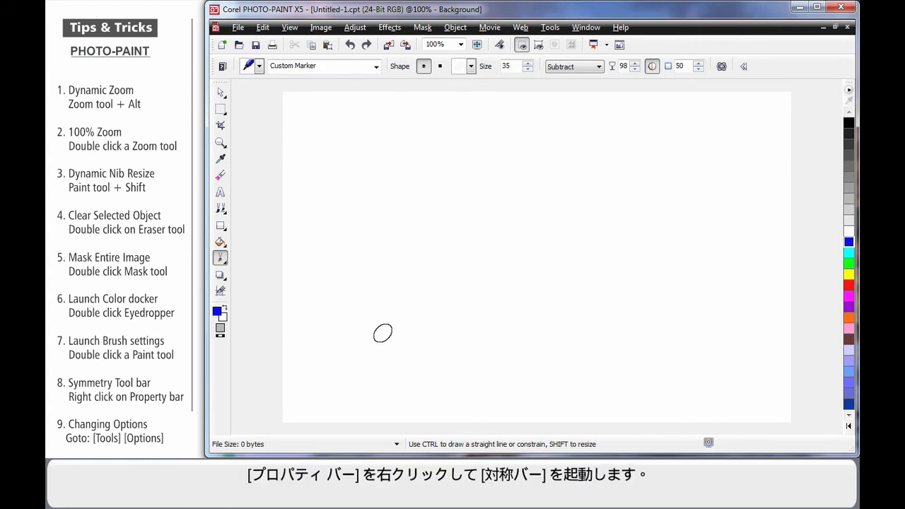
Step: Show the Symmetry Bar and dock it below the canvas
{"action": "right_click", "coordinate": [362, 447]}
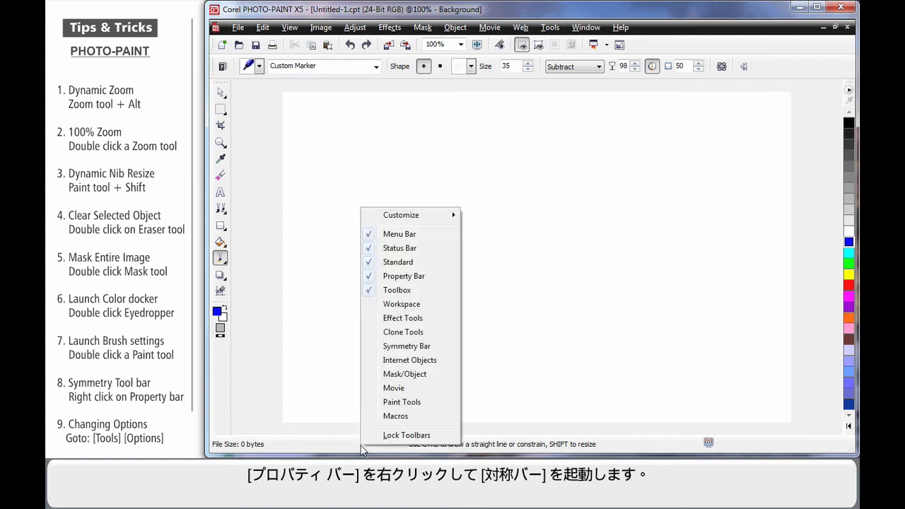
{"action": "left_click", "coordinate": [405, 348]}
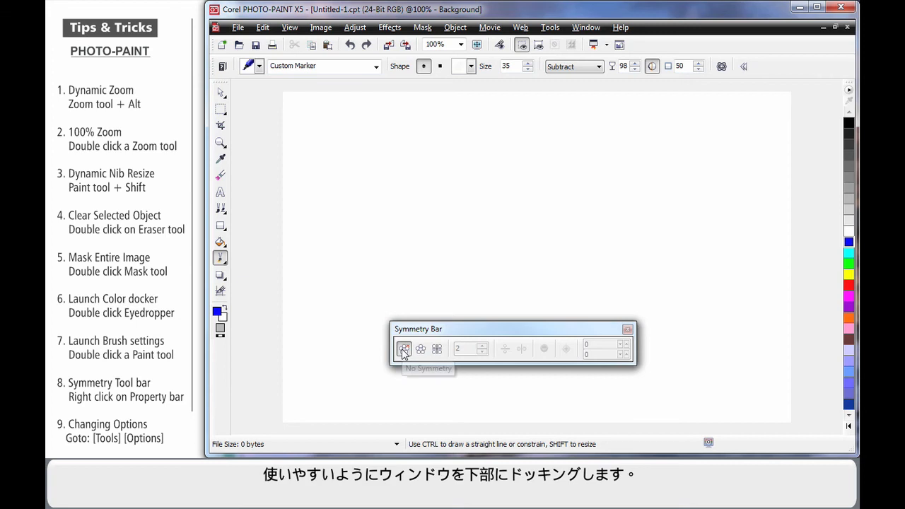
{"action": "left_click_drag", "start_coordinate": [476, 338], "coordinate": [476, 417]}
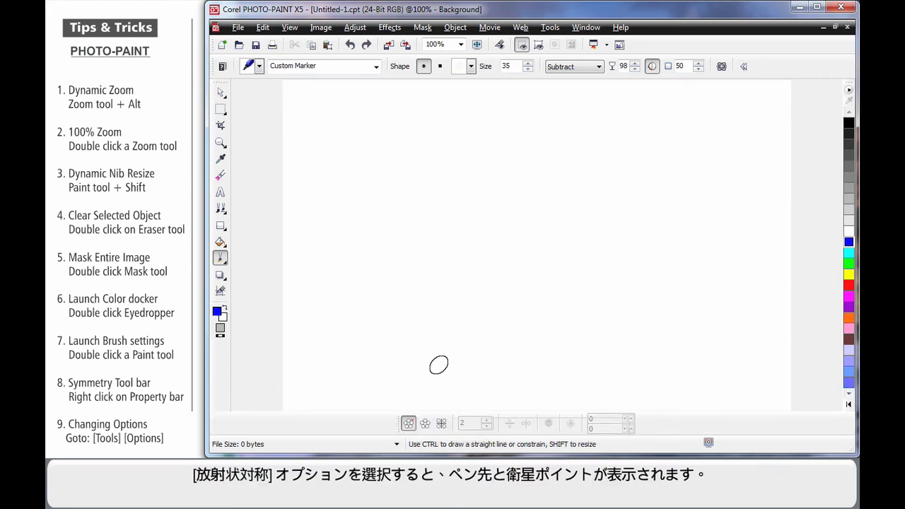
Step: Enable radial symmetry, try a looping brush stroke with 2 symmetry points, and undo the stroke
{"action": "left_click", "coordinate": [425, 423]}
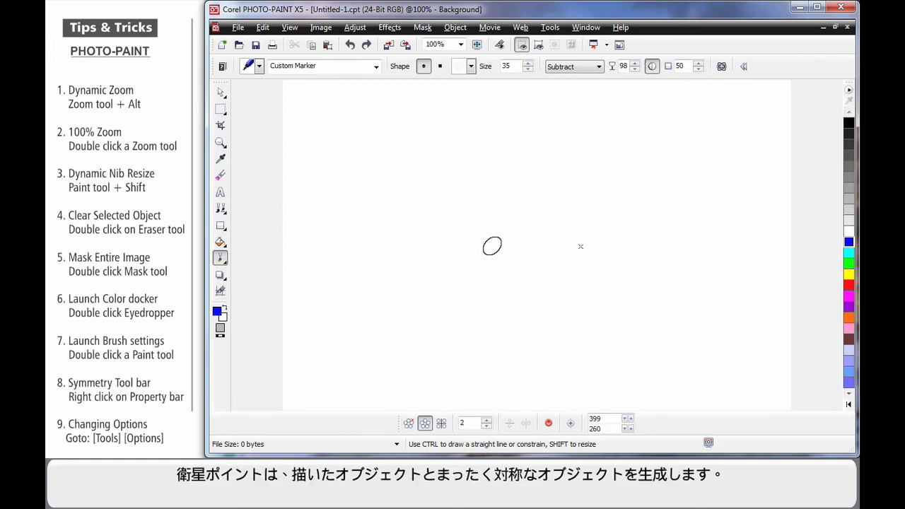
{"action": "mouse_move", "coordinate": [496, 241]}
{"action": "left_mouse_down"}
{"action": "mouse_move", "coordinate": [502, 217]}
{"action": "mouse_move", "coordinate": [491, 200]}
{"action": "mouse_move", "coordinate": [468, 200]}
{"action": "mouse_move", "coordinate": [448, 248]}
{"action": "mouse_move", "coordinate": [421, 266]}
{"action": "mouse_move", "coordinate": [369, 259]}
{"action": "mouse_move", "coordinate": [348, 231]}
{"action": "mouse_move", "coordinate": [371, 191]}
{"action": "mouse_move", "coordinate": [392, 247]}
{"action": "mouse_move", "coordinate": [378, 302]}
{"action": "mouse_move", "coordinate": [400, 328]}
{"action": "mouse_move", "coordinate": [471, 329]}
{"action": "mouse_move", "coordinate": [495, 258]}
{"action": "mouse_move", "coordinate": [469, 184]}
{"action": "mouse_move", "coordinate": [429, 155]}
{"action": "mouse_move", "coordinate": [359, 150]}
{"action": "mouse_move", "coordinate": [355, 118]}
{"action": "mouse_move", "coordinate": [467, 156]}
{"action": "mouse_move", "coordinate": [509, 206]}
{"action": "mouse_move", "coordinate": [598, 194]}
{"action": "mouse_move", "coordinate": [658, 146]}
{"action": "mouse_move", "coordinate": [729, 132]}
{"action": "left_mouse_up"}
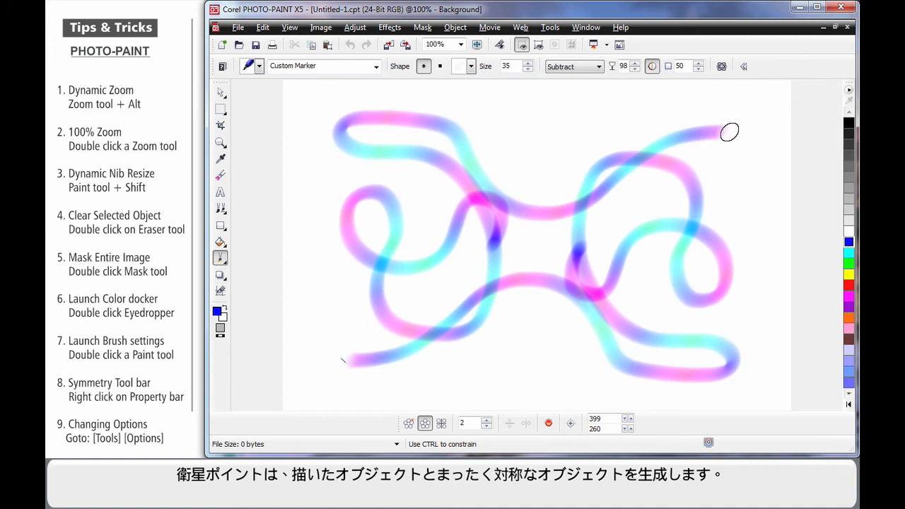
{"action": "key", "text": "ctrl+z"}
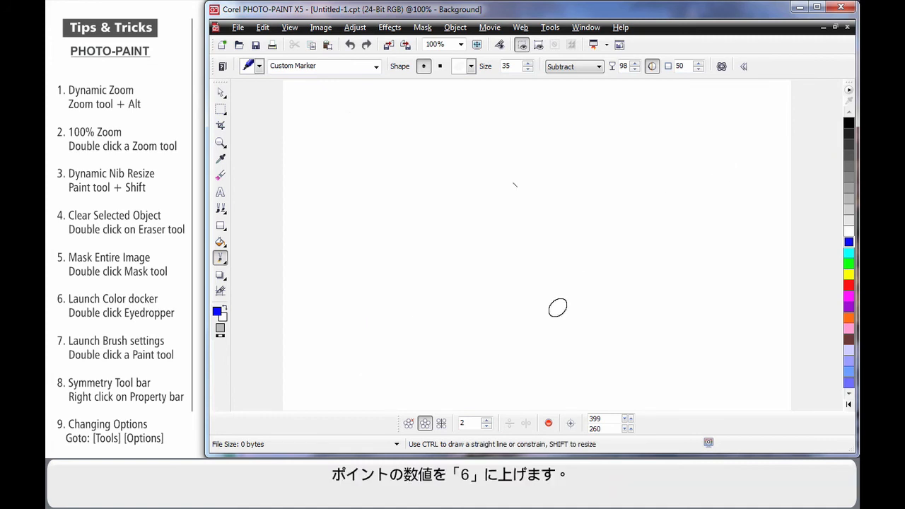
Step: Set the radial symmetry to 6 points and paint a looping, wavy stroke from near the canvas center outward to the upper-left corner
{"action": "double_click", "coordinate": [464, 423]}
{"action": "type", "text": "6"}
{"action": "key", "text": "Return"}
{"action": "mouse_move", "coordinate": [512, 254]}
{"action": "left_mouse_down"}
{"action": "mouse_move", "coordinate": [466, 267]}
{"action": "mouse_move", "coordinate": [458, 214]}
{"action": "mouse_move", "coordinate": [426, 219]}
{"action": "mouse_move", "coordinate": [425, 244]}
{"action": "mouse_move", "coordinate": [452, 254]}
{"action": "mouse_move", "coordinate": [468, 228]}
{"action": "mouse_move", "coordinate": [448, 202]}
{"action": "mouse_move", "coordinate": [442, 162]}
{"action": "mouse_move", "coordinate": [409, 159]}
{"action": "mouse_move", "coordinate": [388, 185]}
{"action": "mouse_move", "coordinate": [349, 182]}
{"action": "mouse_move", "coordinate": [324, 116]}
{"action": "mouse_move", "coordinate": [300, 109]}
{"action": "left_mouse_up"}
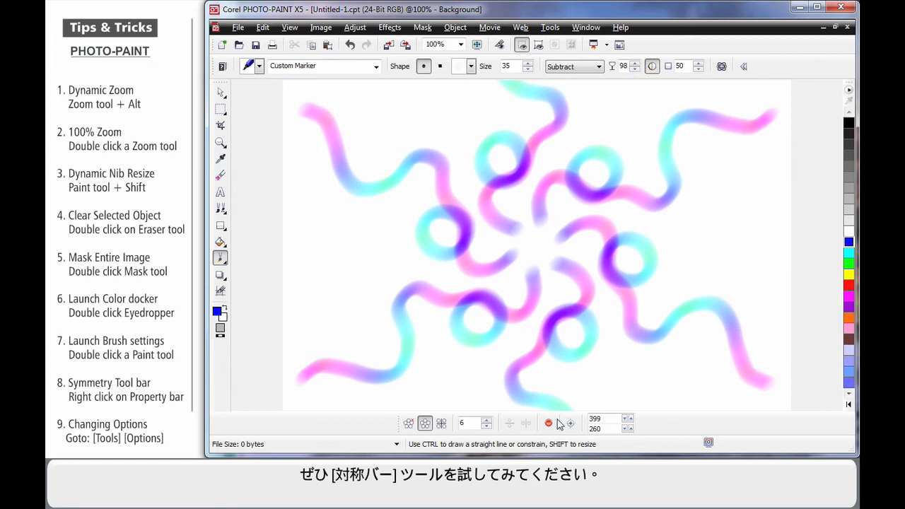
Step: Turn off symmetry painting
{"action": "left_click", "coordinate": [408, 423]}
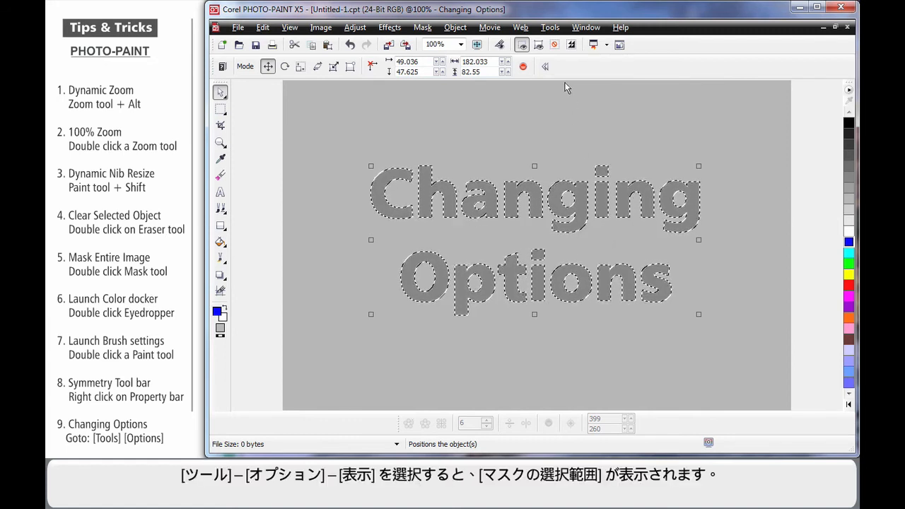
Step: Set the mask marquee color to yellow in the Display options and apply the change
{"action": "left_click", "coordinate": [551, 29]}
{"action": "left_click", "coordinate": [563, 37]}
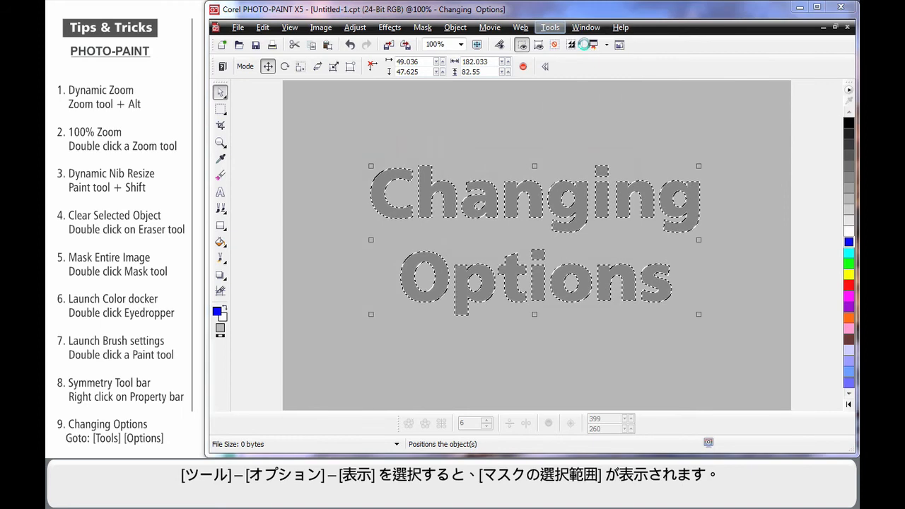
{"action": "left_click", "coordinate": [323, 157]}
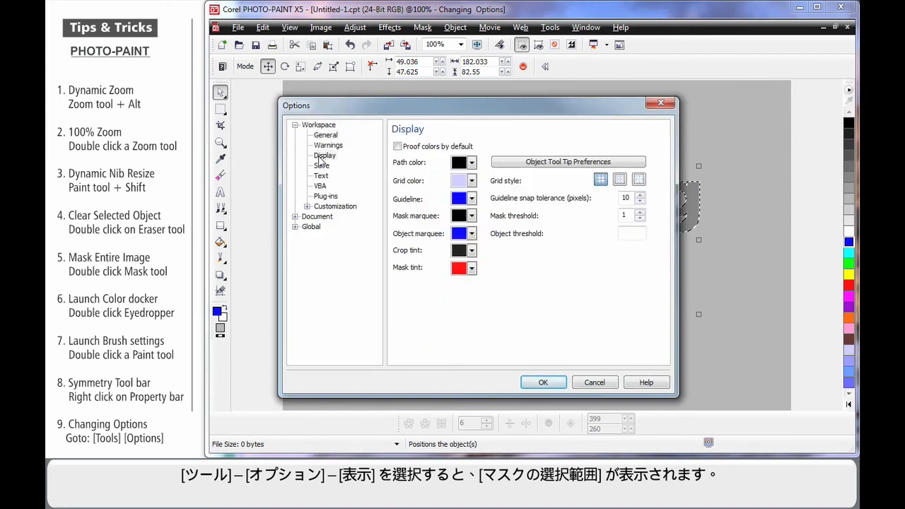
{"action": "left_click", "coordinate": [471, 217]}
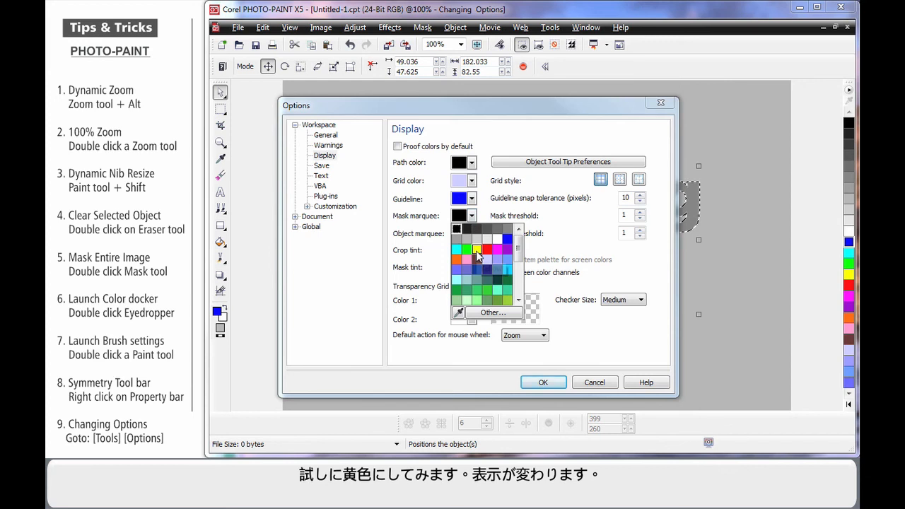
{"action": "left_click", "coordinate": [477, 249]}
{"action": "left_click", "coordinate": [542, 382]}
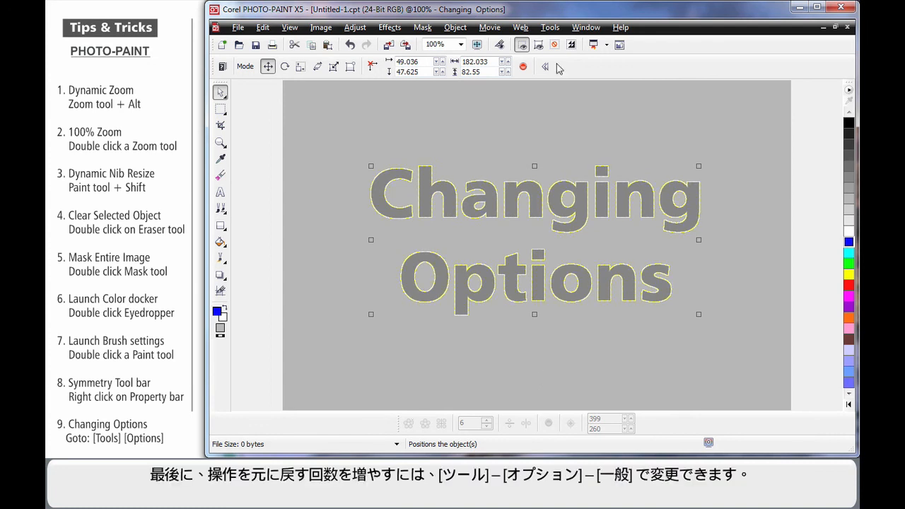
Step: Examine the Undo levels setting in the General workspace options and close the dialog without changes
{"action": "left_click", "coordinate": [551, 28]}
{"action": "left_click", "coordinate": [562, 39]}
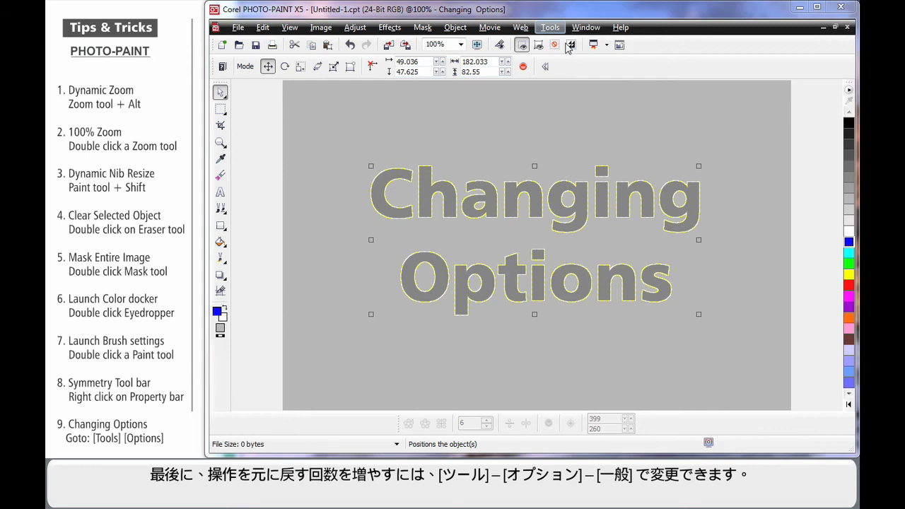
{"action": "left_click", "coordinate": [326, 135]}
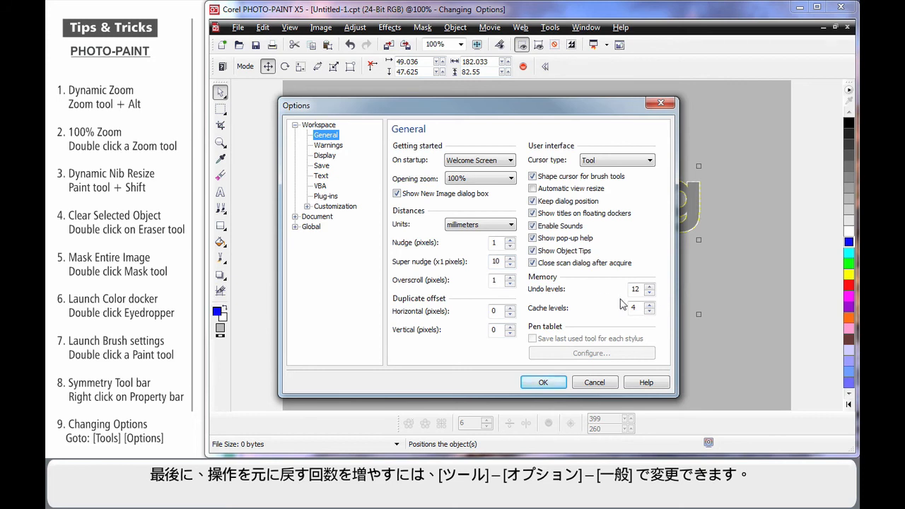
{"action": "left_click", "coordinate": [582, 386]}
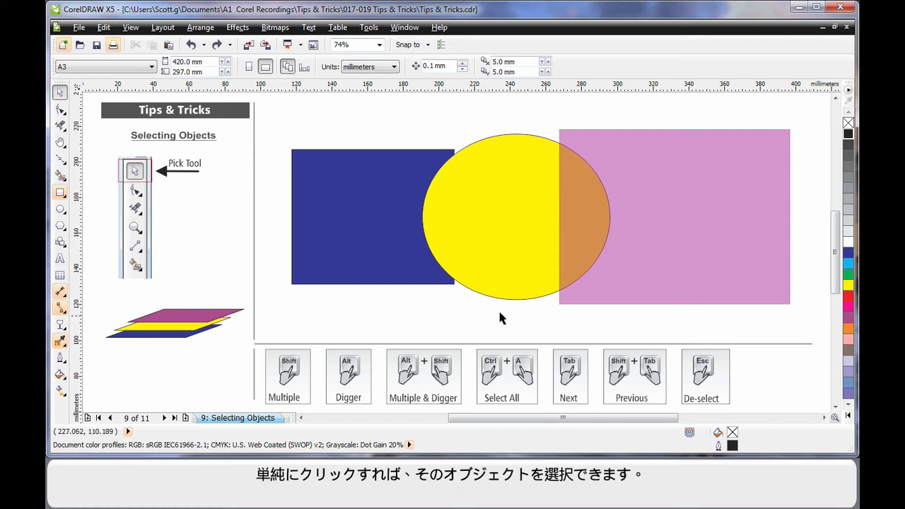
Step: In CorelDRAW, select the pink rectangle, yellow ellipse and blue rectangle together and align their centers on a common vertical axis
{"action": "left_click", "coordinate": [689, 211]}
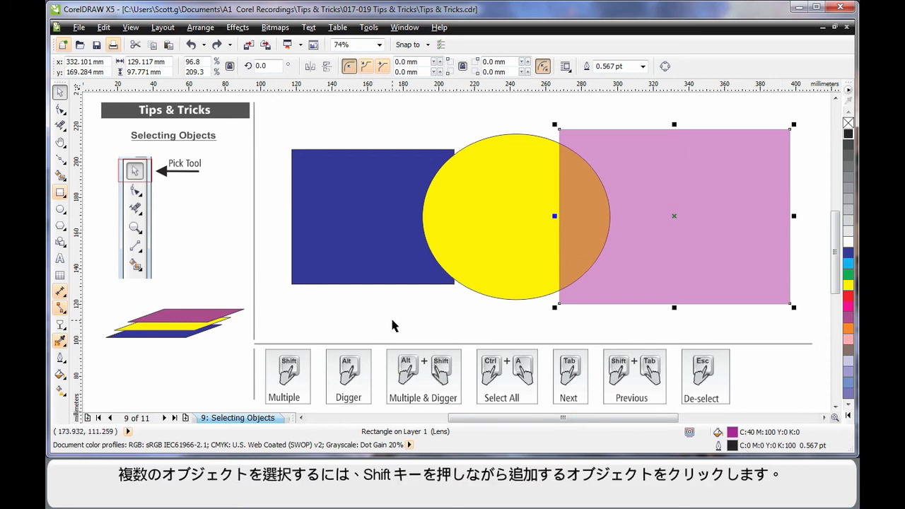
{"action": "left_click", "coordinate": [521, 207], "text": "shift"}
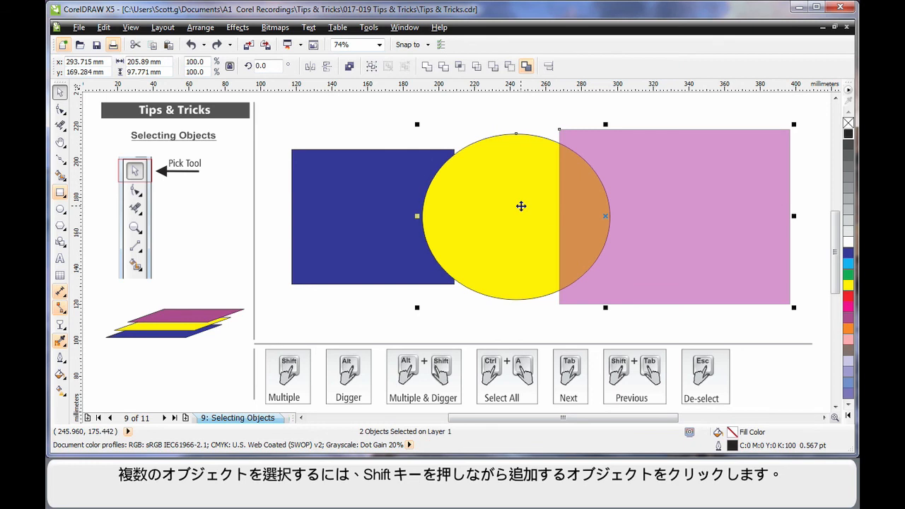
{"action": "left_click", "coordinate": [369, 227], "text": "shift"}
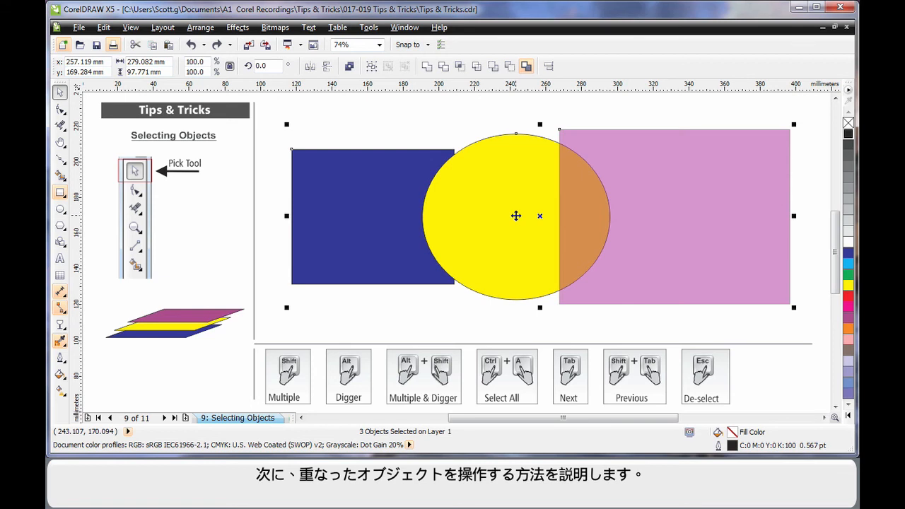
{"action": "key", "text": "c"}
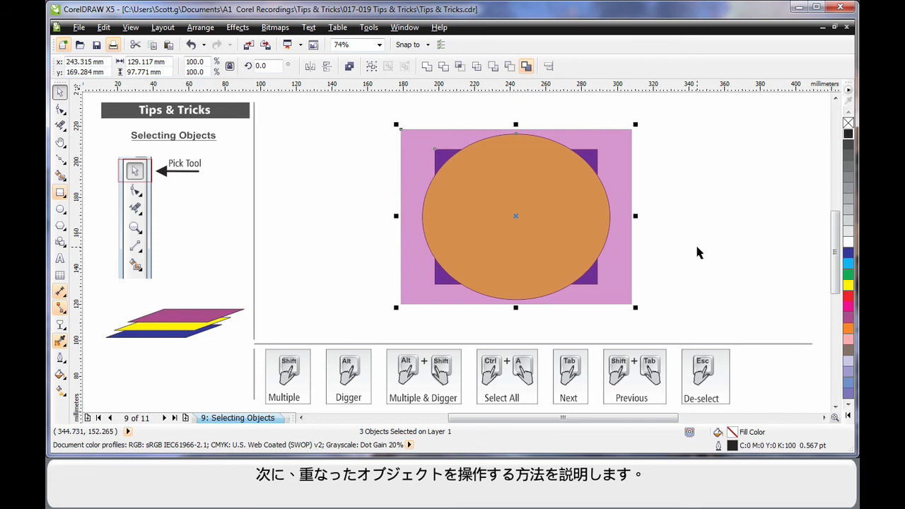
Step: Select the topmost pink rectangle and cycle the selection down through the overlapping ellipse and blue rectangle, ending on the pink rectangle
{"action": "left_click", "coordinate": [620, 294]}
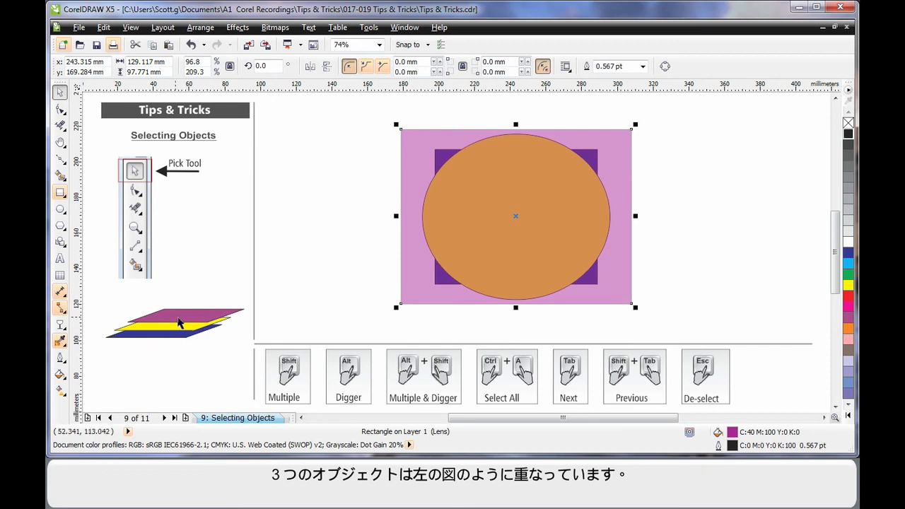
{"action": "left_click", "coordinate": [334, 275]}
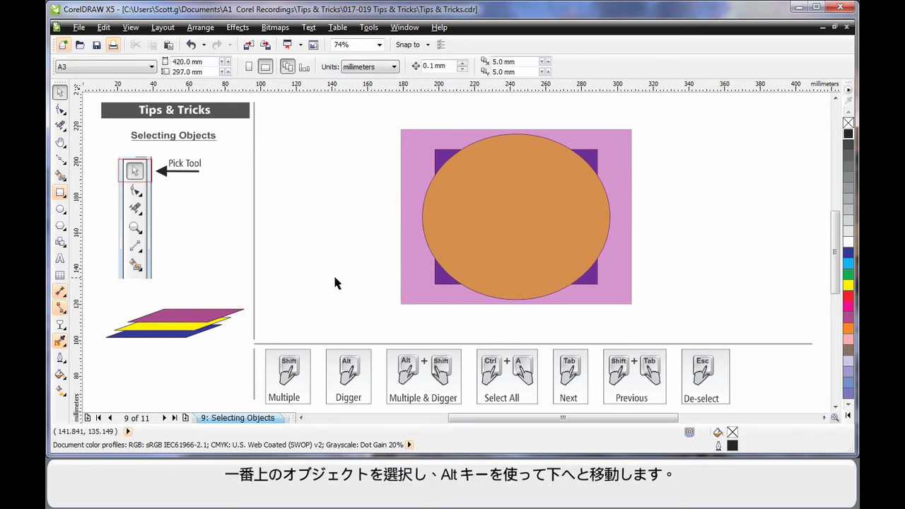
{"action": "left_click", "coordinate": [547, 212]}
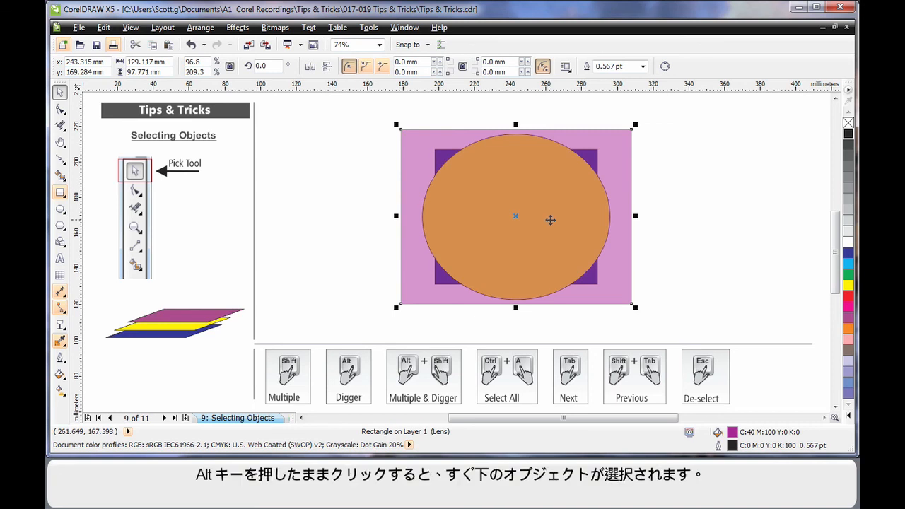
{"action": "left_click", "coordinate": [550, 224], "text": "alt"}
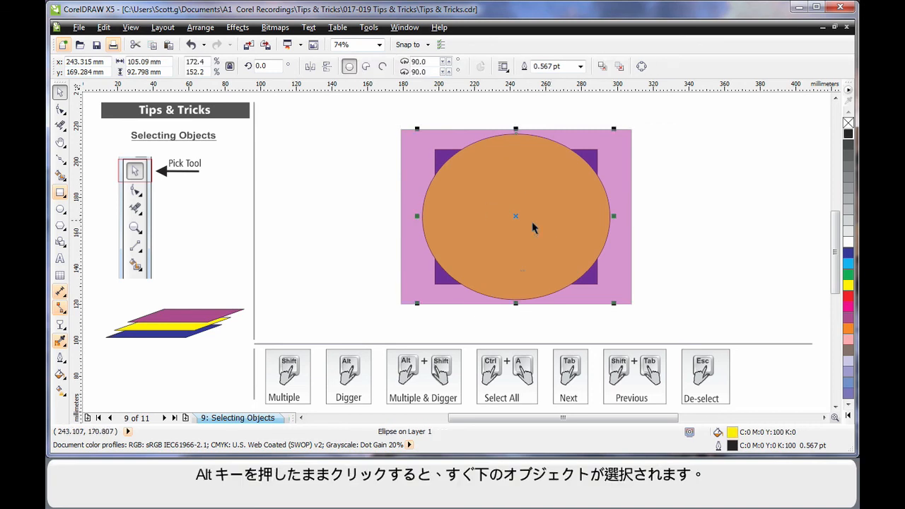
{"action": "left_click", "coordinate": [564, 208], "text": "alt"}
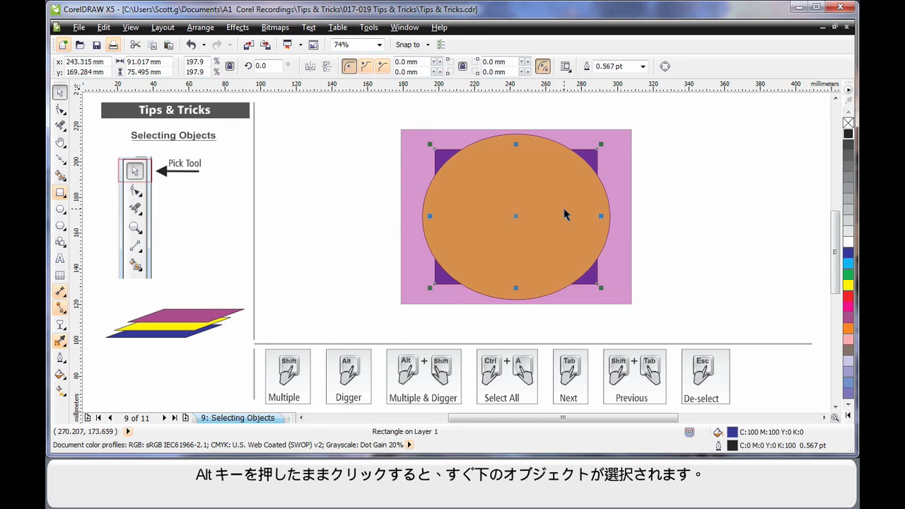
{"action": "left_click", "coordinate": [550, 245], "text": "alt"}
{"action": "left_click", "coordinate": [549, 244], "text": "alt"}
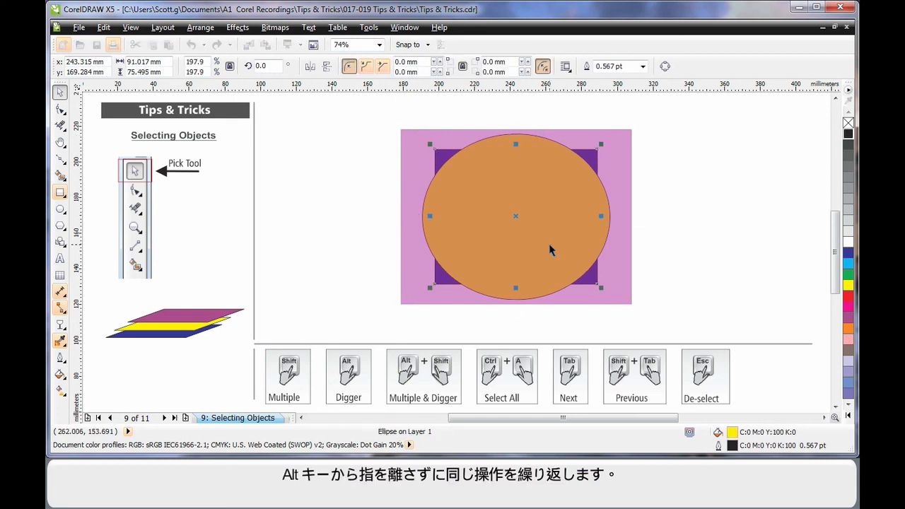
{"action": "left_click", "coordinate": [550, 245], "text": "alt"}
{"action": "left_click", "coordinate": [549, 245], "text": "alt"}
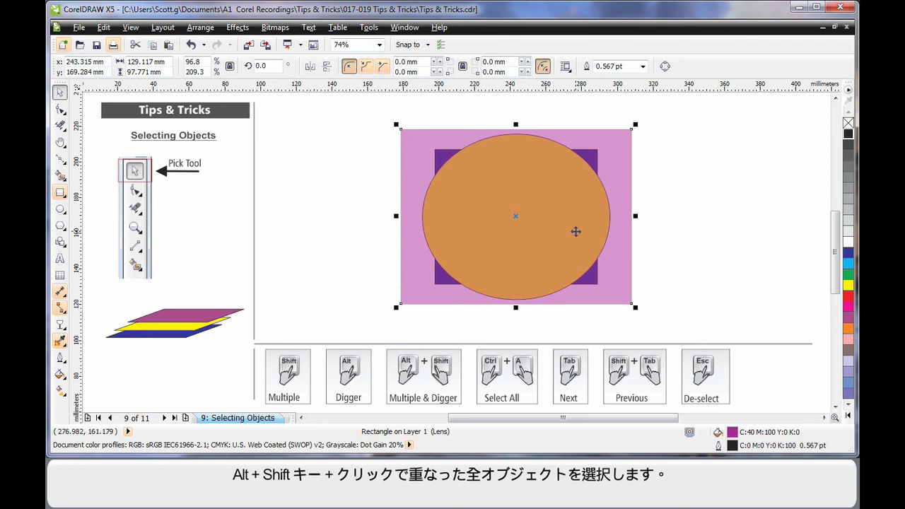
Step: Add the overlapped ellipse and blue rectangle to the selection, and deselect the three objects one after another from the top down
{"action": "left_click", "coordinate": [575, 231], "text": "alt+shift"}
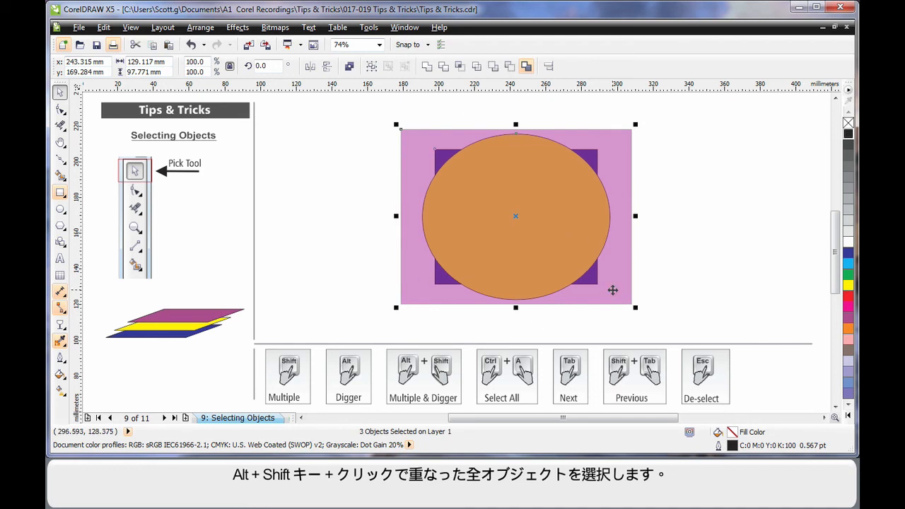
{"action": "left_click", "coordinate": [576, 260], "text": "alt+shift"}
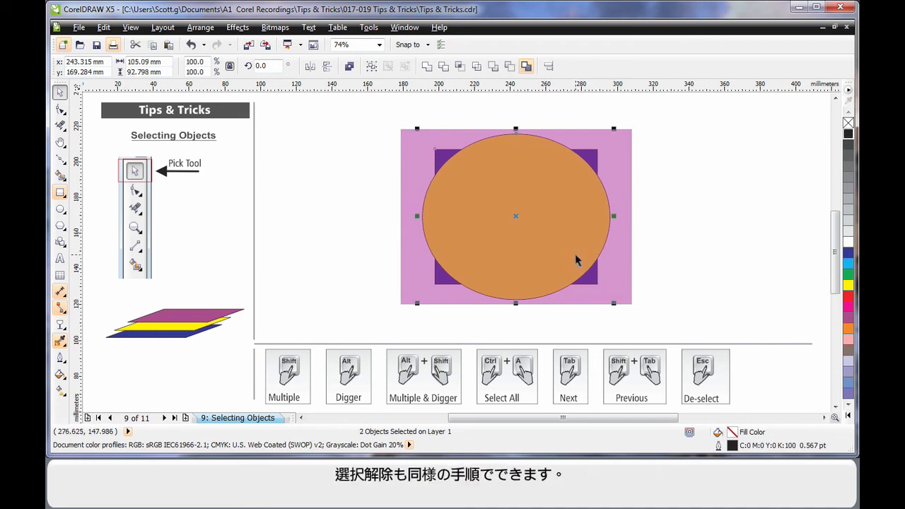
{"action": "left_click", "coordinate": [577, 261], "text": "alt+shift"}
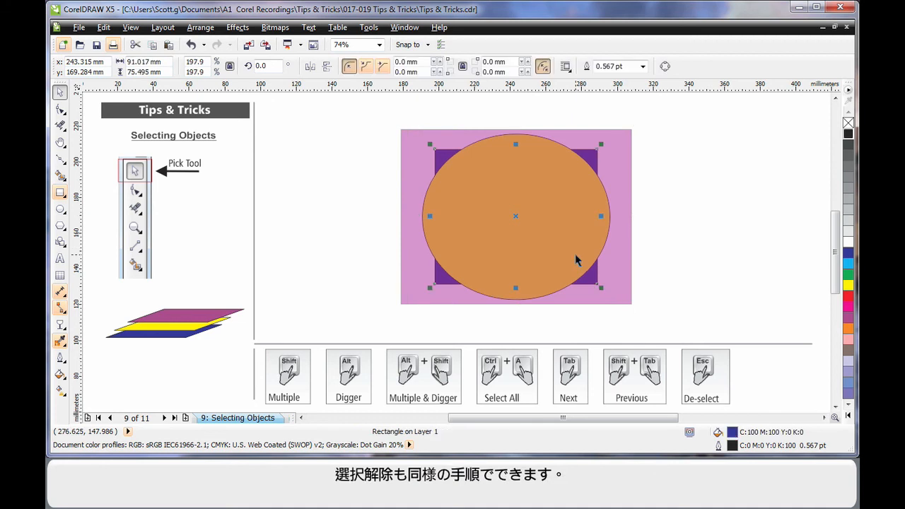
{"action": "left_click", "coordinate": [660, 242]}
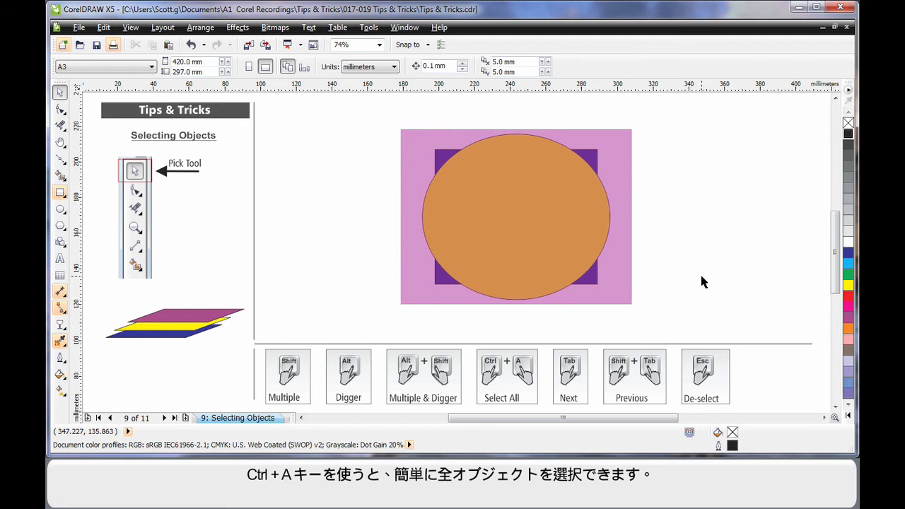
Step: Select all objects on the page at once, and clear the selection
{"action": "key", "text": "ctrl+a"}
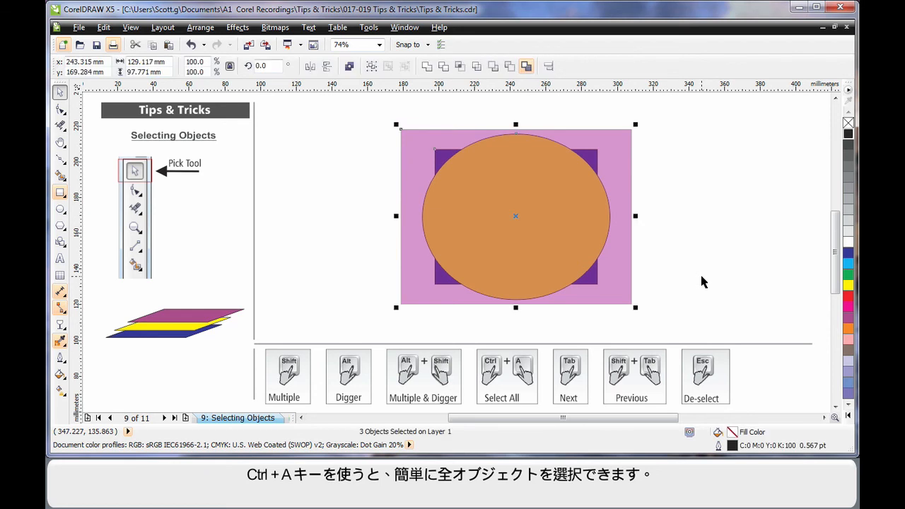
{"action": "left_click", "coordinate": [693, 268]}
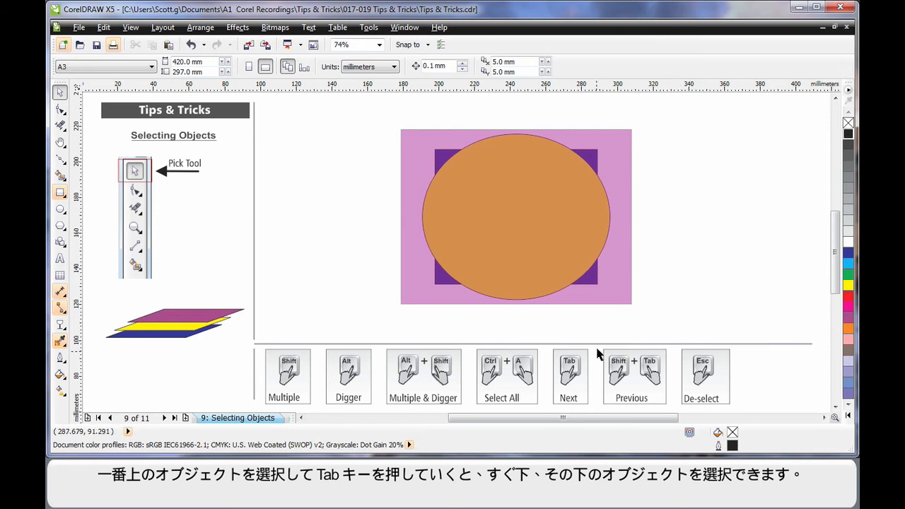
Step: Select the pink rectangle, step the selection to the ellipse and blue rectangle, step back in reverse order, and deselect
{"action": "left_click", "coordinate": [613, 300]}
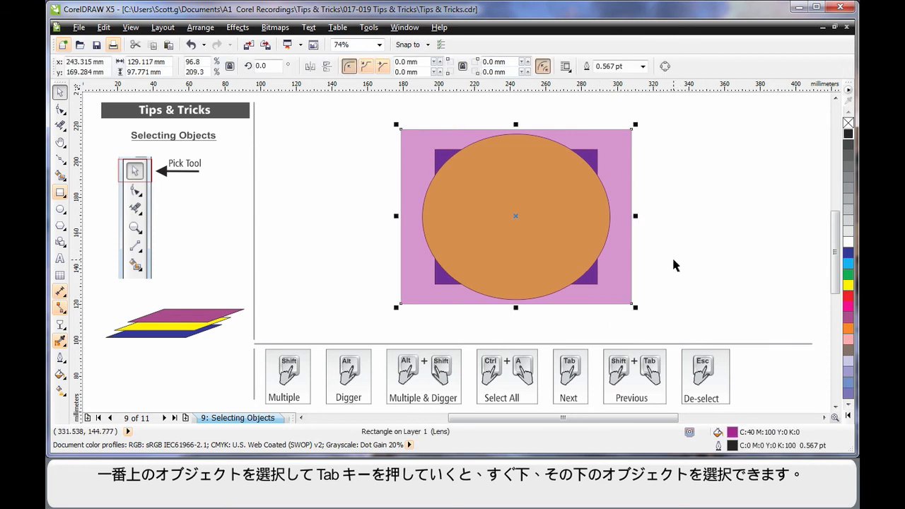
{"action": "key", "text": "Tab"}
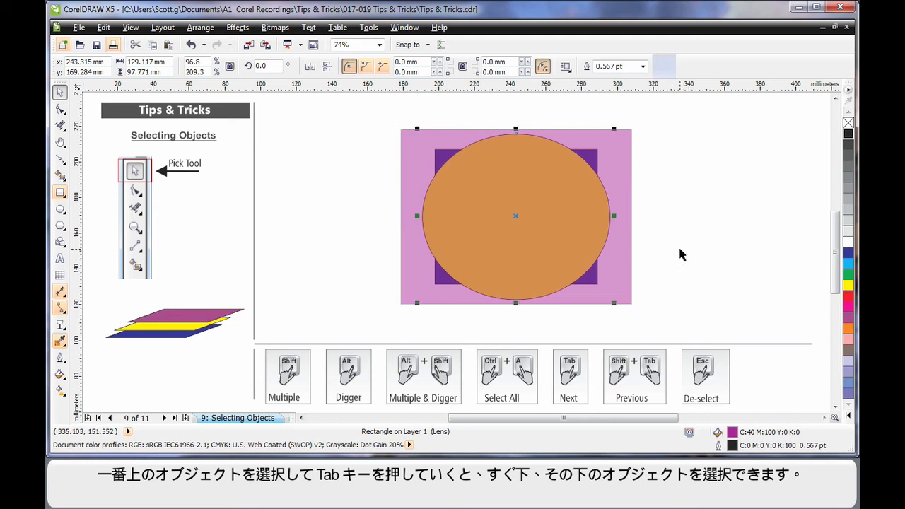
{"action": "key", "text": "Tab"}
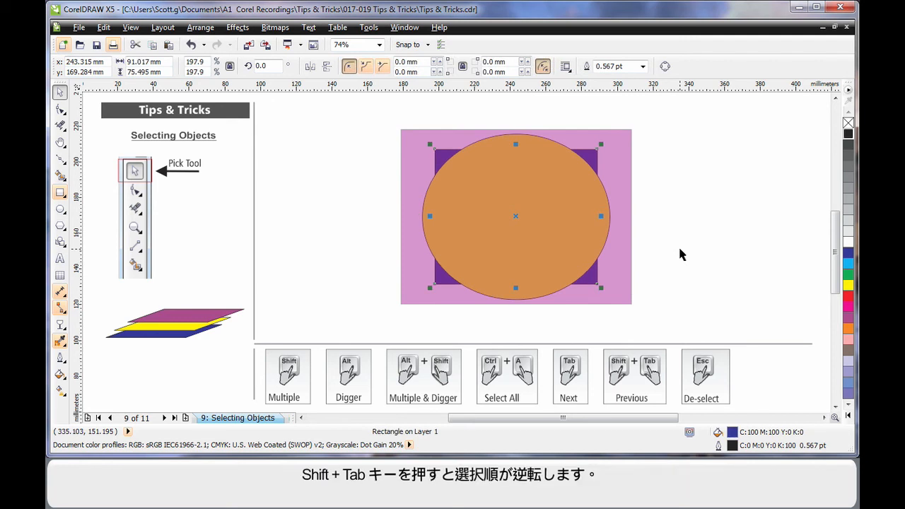
{"action": "key", "text": "shift+Tab"}
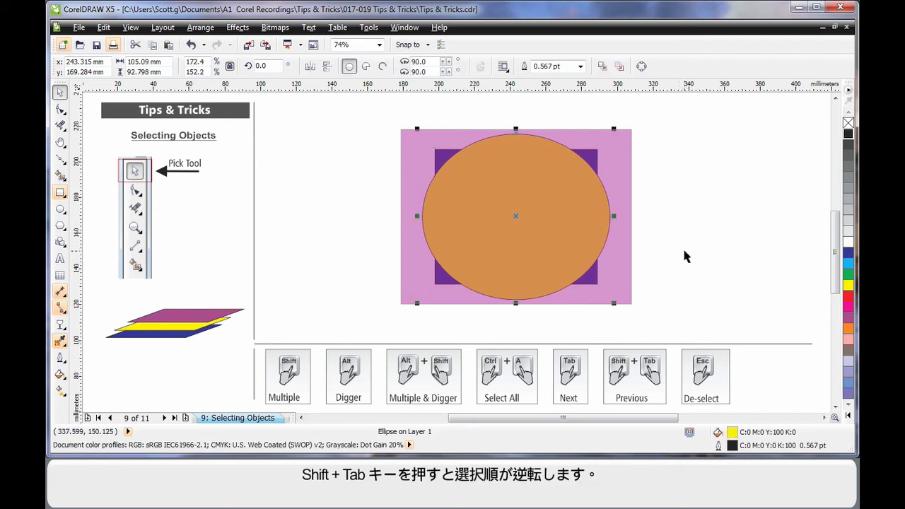
{"action": "key", "text": "shift+Tab"}
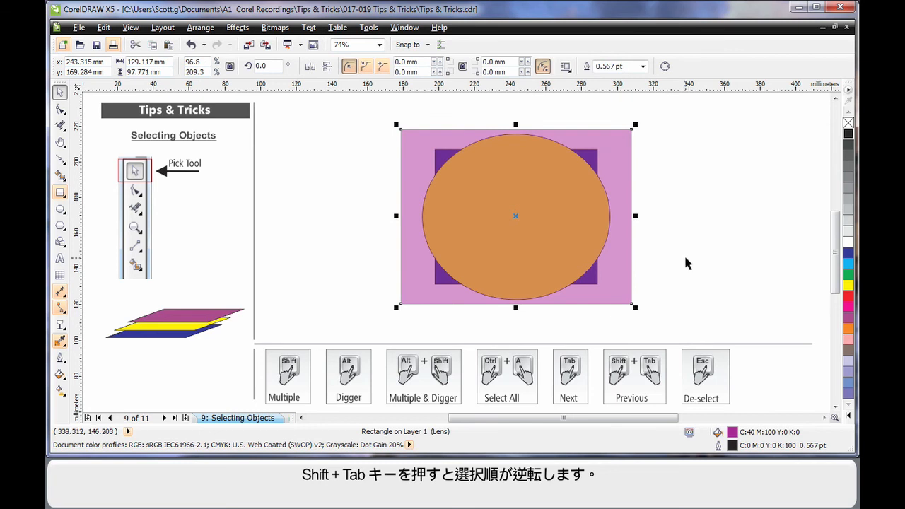
{"action": "key", "text": "Escape"}
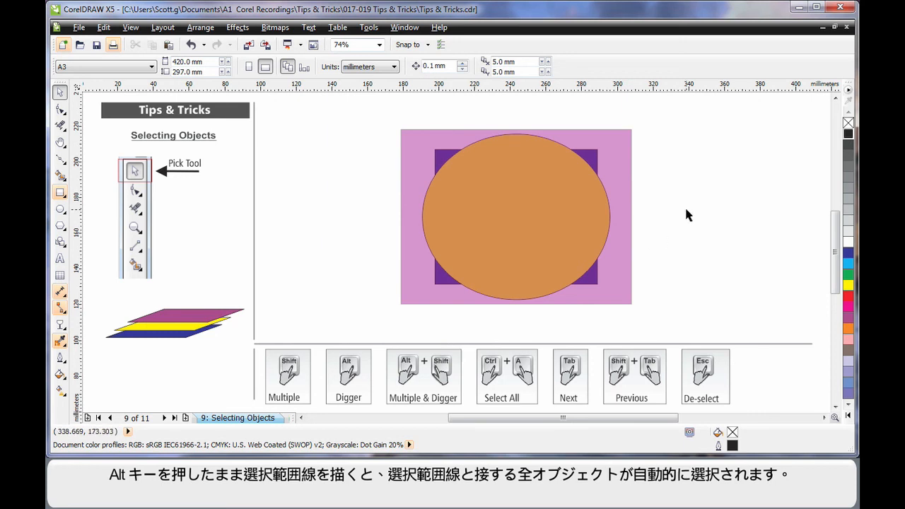
Step: Select all three stacked objects with a touching marquee across their middle, deselect them, and reselect them with a marquee started on the pink rectangle
{"action": "left_click_drag", "start_coordinate": [708, 196], "coordinate": [368, 249]}
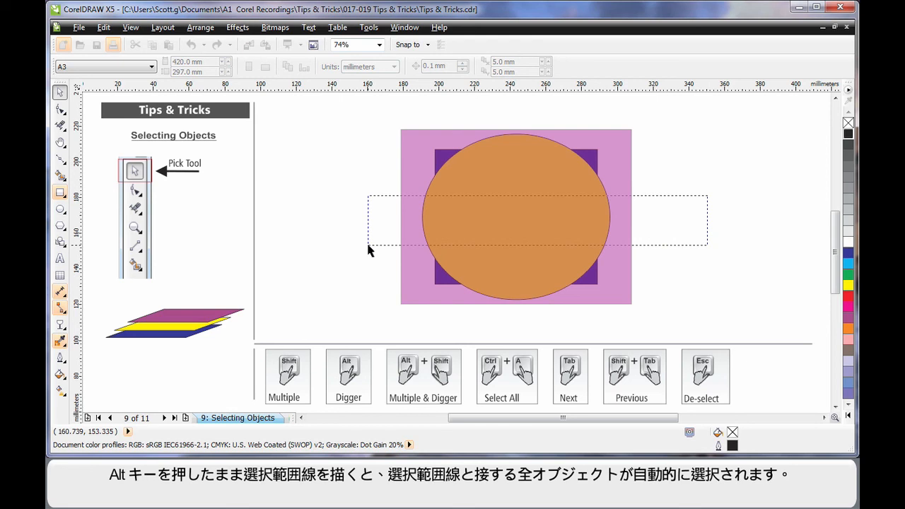
{"action": "left_click_drag", "start_coordinate": [369, 249], "coordinate": [368, 249]}
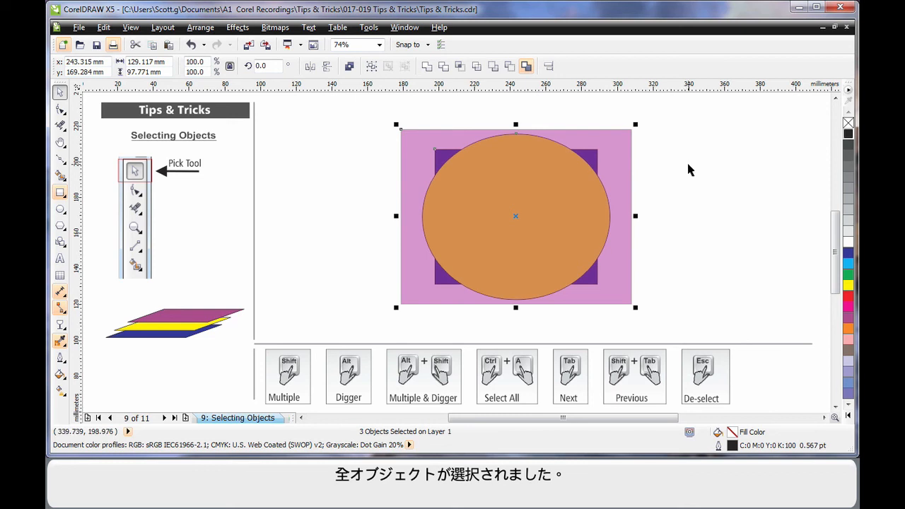
{"action": "key", "text": "Escape"}
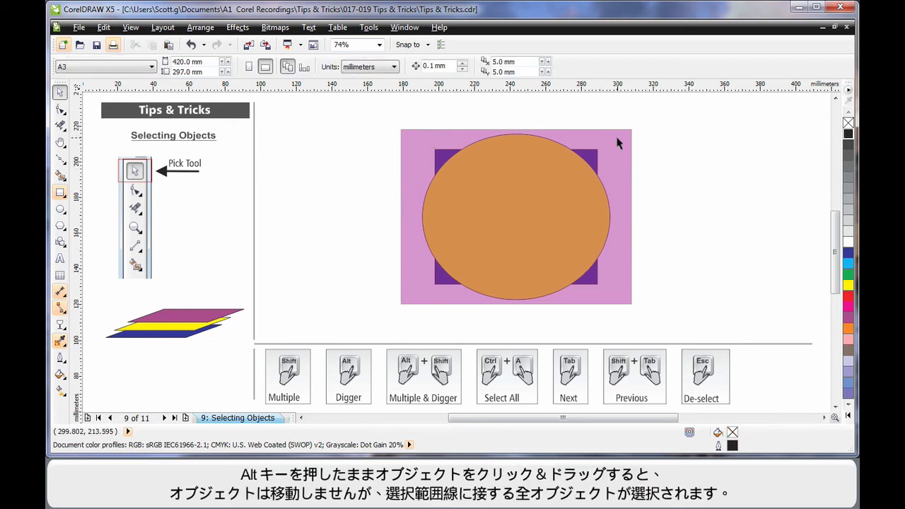
{"action": "left_click_drag", "start_coordinate": [620, 137], "coordinate": [459, 206]}
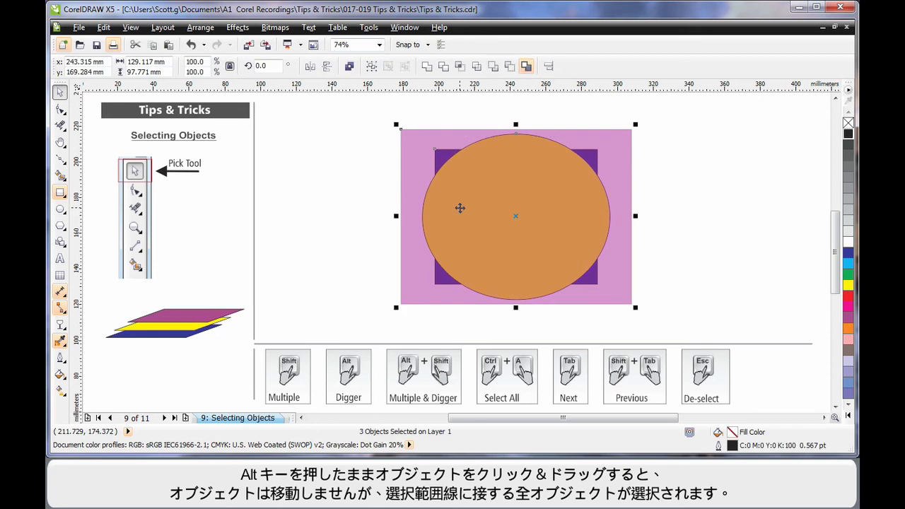
Step: Deselect the three stacked objects on the Selecting Objects page
{"action": "key", "text": "Escape"}
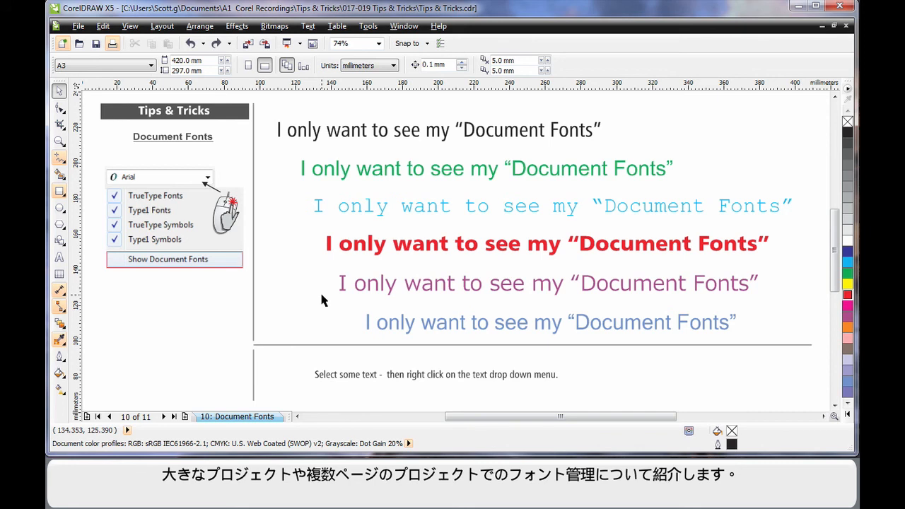
Step: Select the purple text line on the Document Fonts page, view its font list, and close the list without choosing a font
{"action": "left_click", "coordinate": [391, 289]}
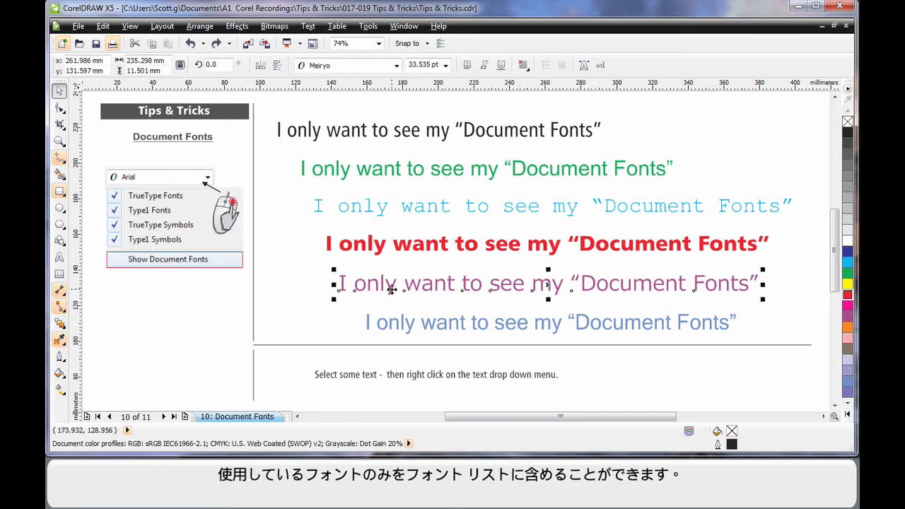
{"action": "left_click", "coordinate": [397, 65]}
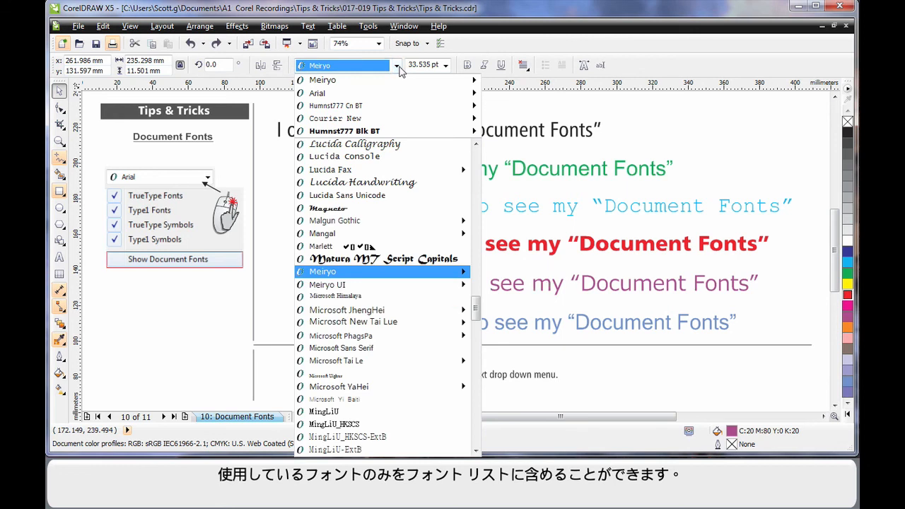
{"action": "left_click", "coordinate": [676, 116]}
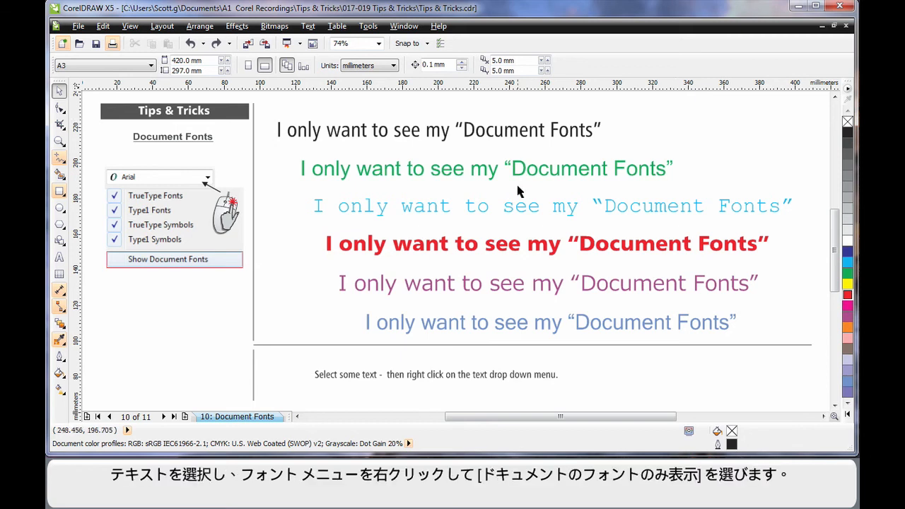
Step: Select the light-blue text line, restrict the font list with Show Document Fonts, and clear the selection
{"action": "left_click", "coordinate": [480, 216]}
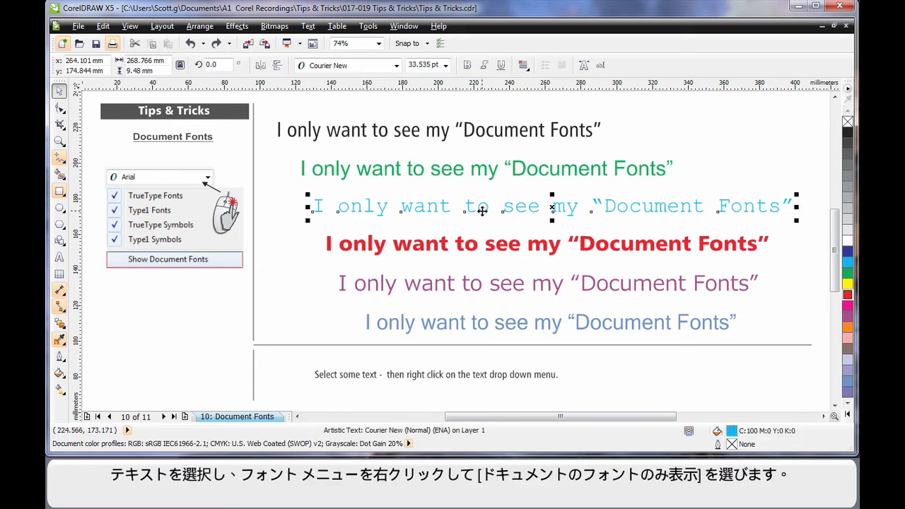
{"action": "right_click", "coordinate": [383, 71]}
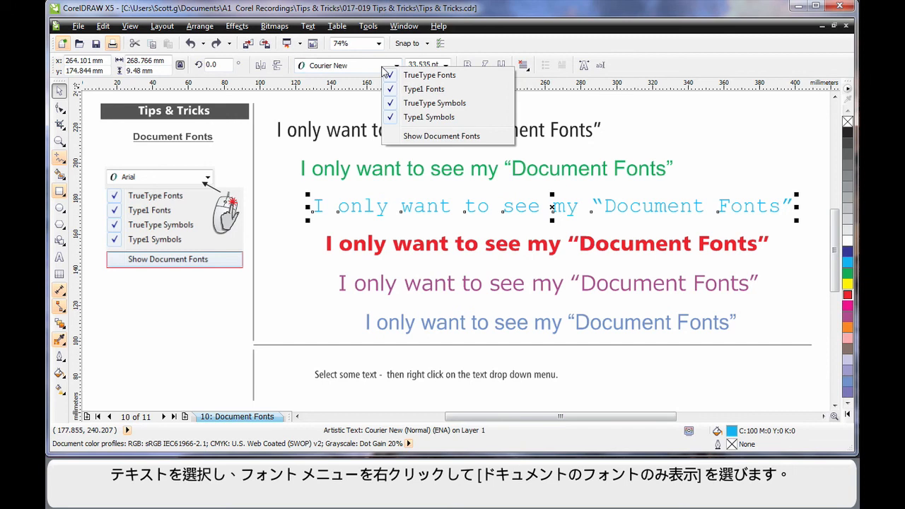
{"action": "left_click", "coordinate": [435, 136]}
{"action": "left_click", "coordinate": [478, 157]}
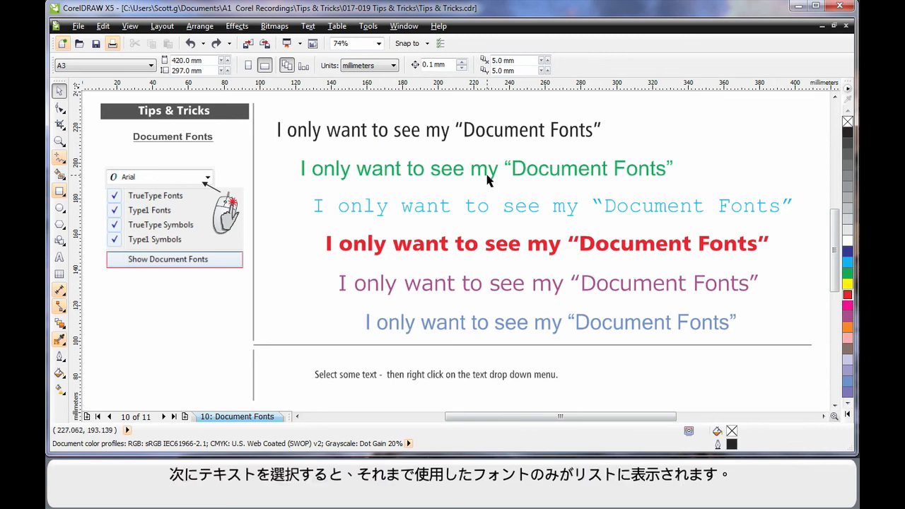
Step: Select the green text line, check which fonts its font list offers, and close the list without changing the font
{"action": "left_click", "coordinate": [488, 175]}
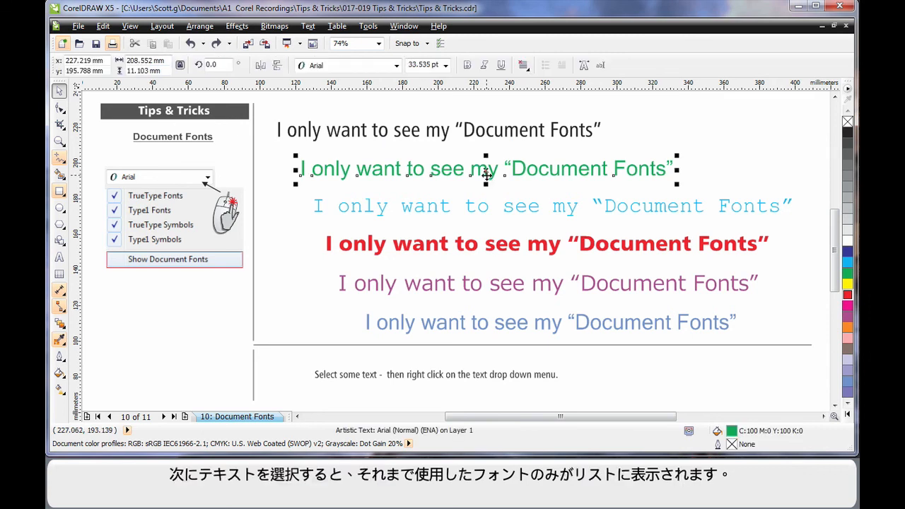
{"action": "left_click", "coordinate": [397, 65]}
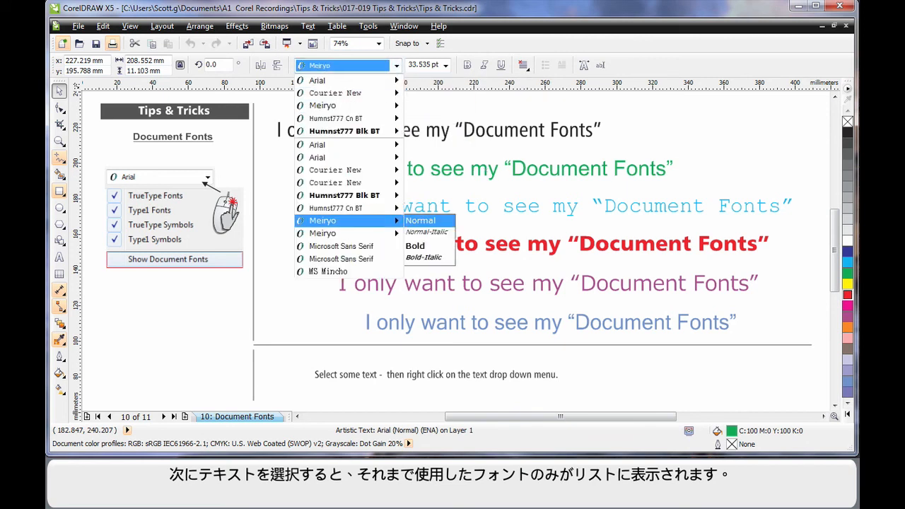
{"action": "left_click", "coordinate": [328, 314]}
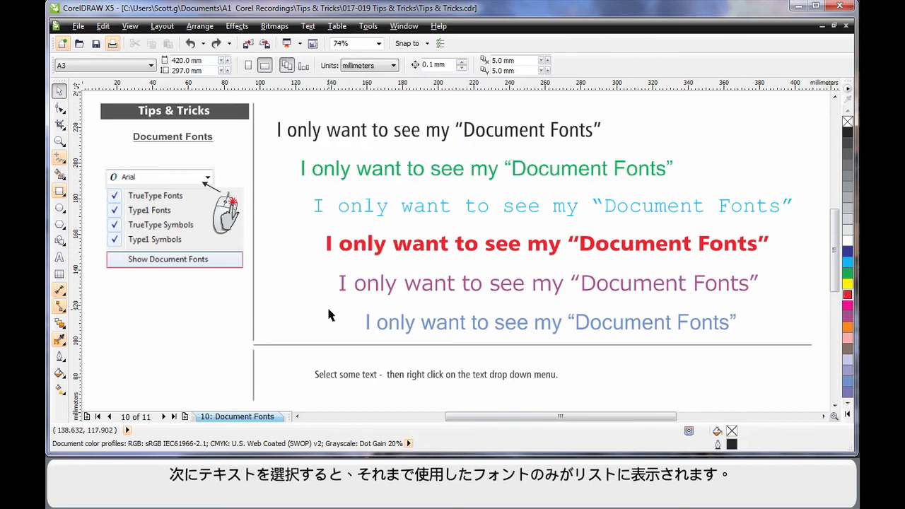